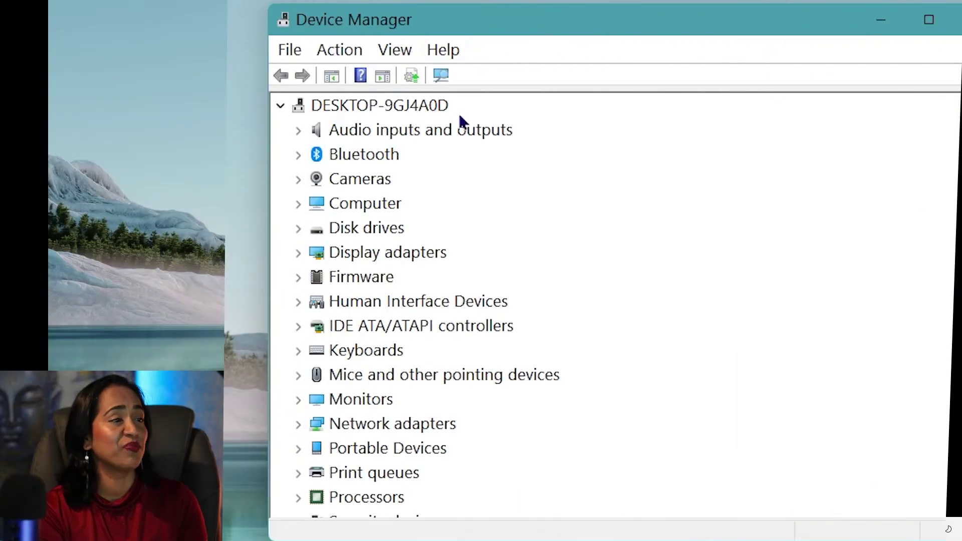
# - Update the HD Pro Webcam C920 driver manually by installing the compatible USB Video Device driver available on the computer
pyautogui.click(299, 179)
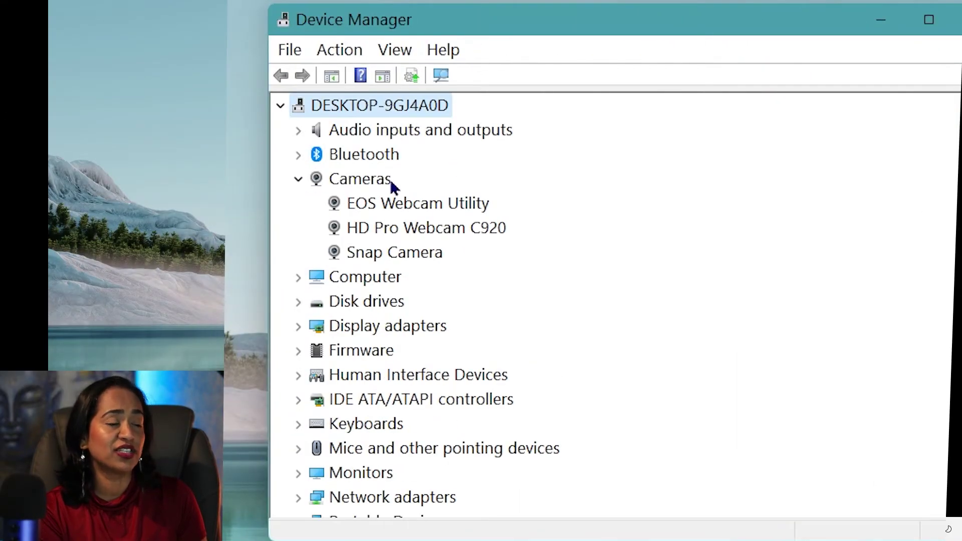
pyautogui.rightClick(445, 234)
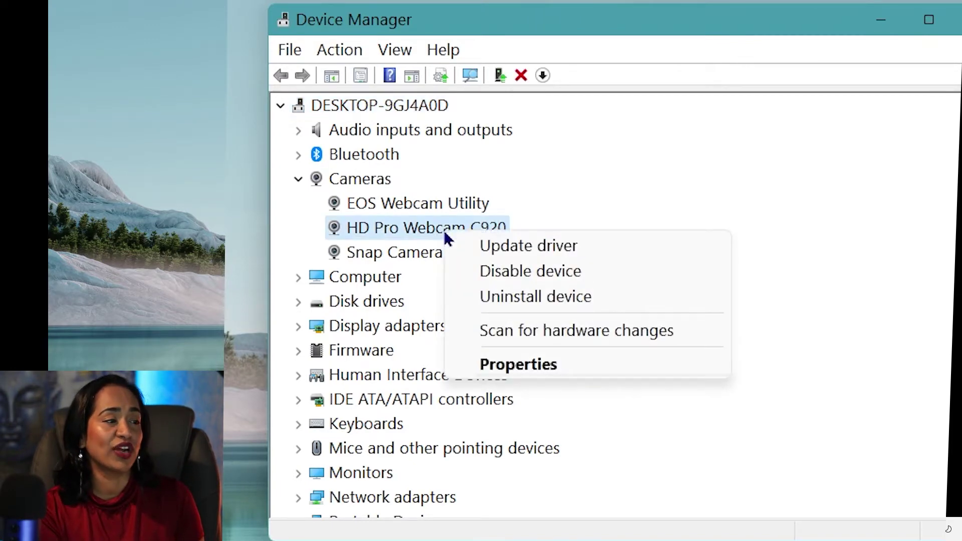
pyautogui.click(509, 248)
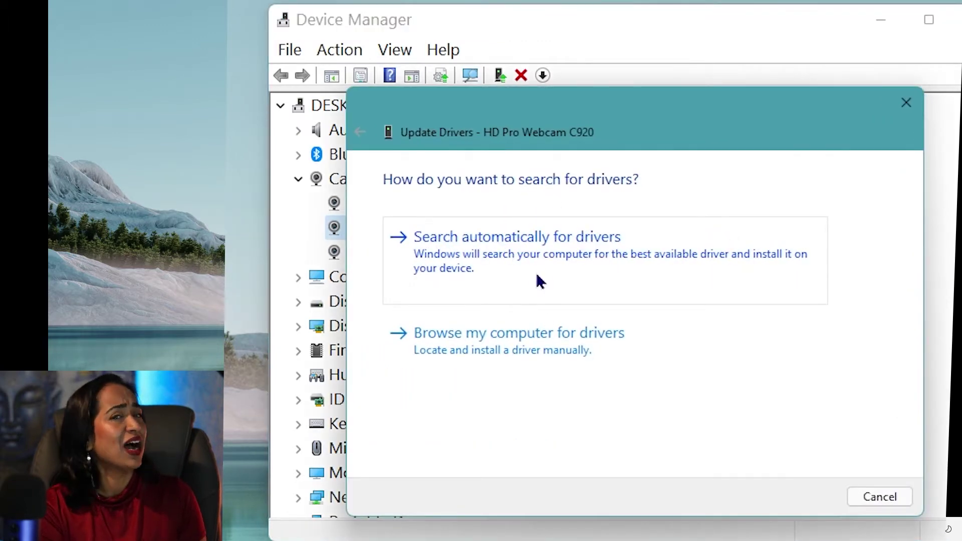
pyautogui.click(519, 351)
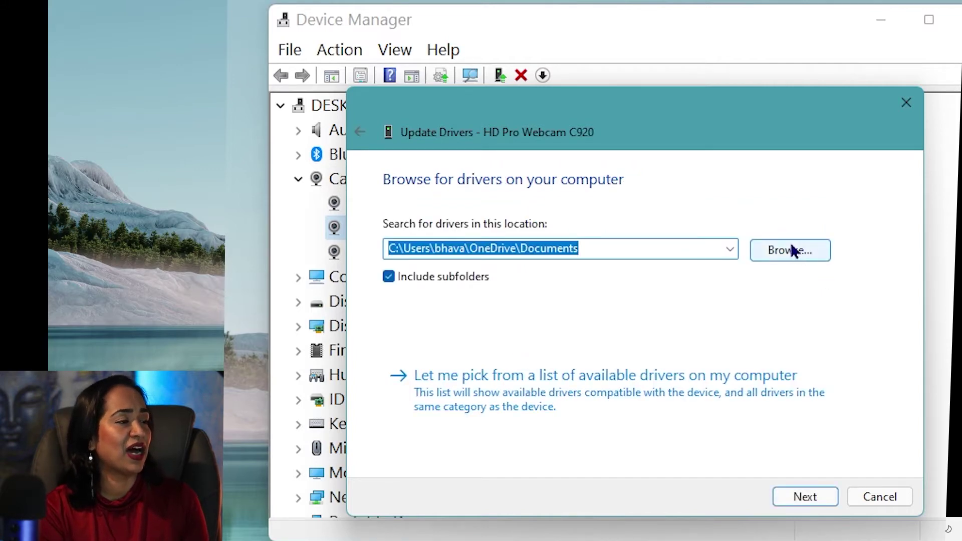
pyautogui.click(684, 378)
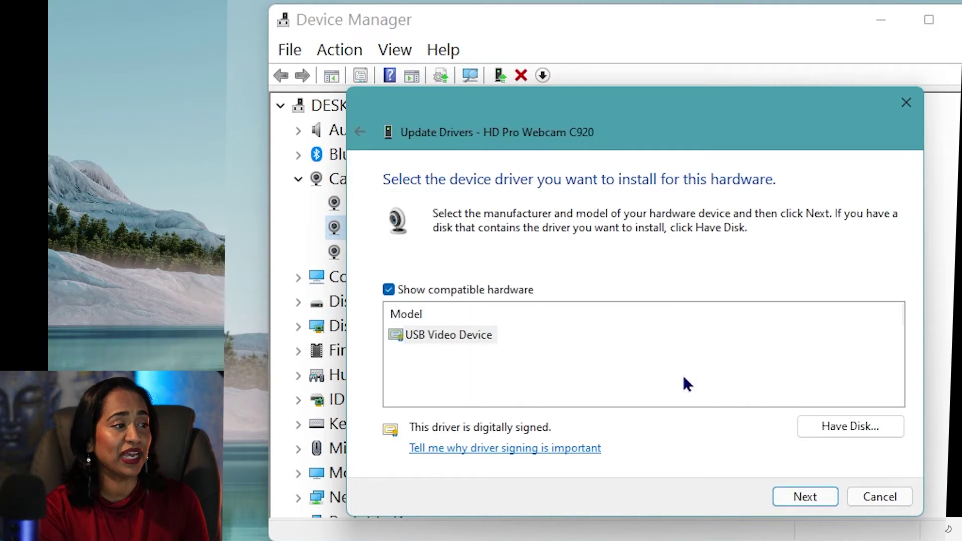
pyautogui.click(430, 341)
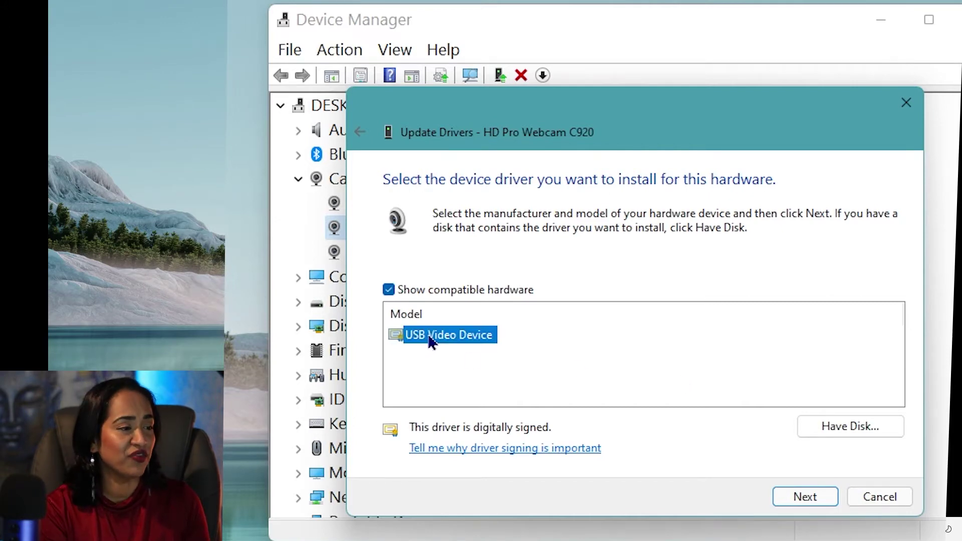
pyautogui.click(804, 497)
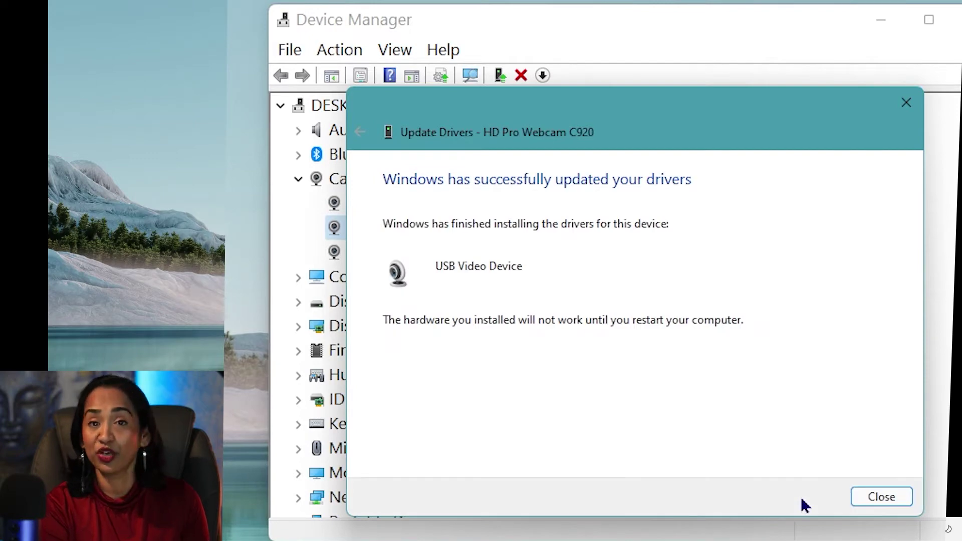
pyautogui.click(882, 498)
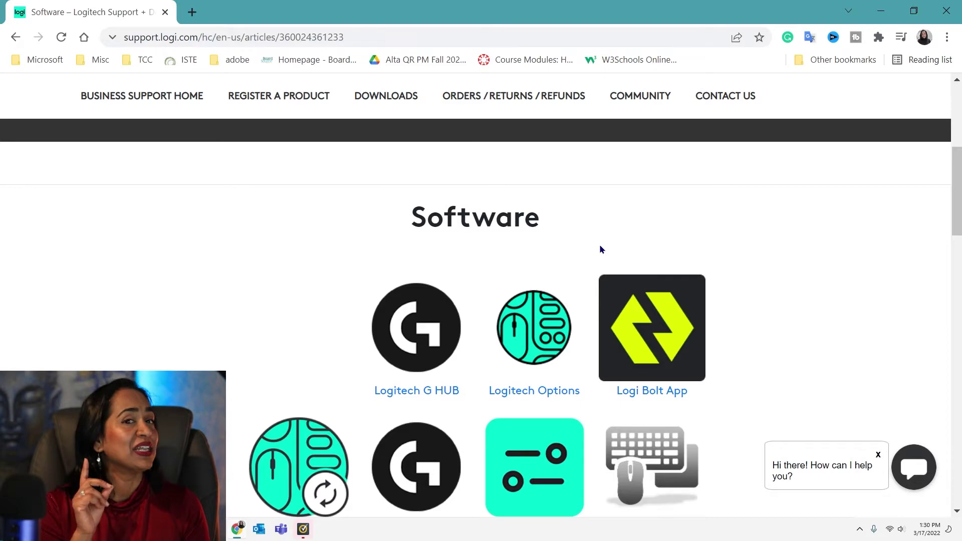
# - Open the Logi Tune download page from Logitech's software list and examine its operating system choices
pyautogui.scroll(-12, 748, 245)
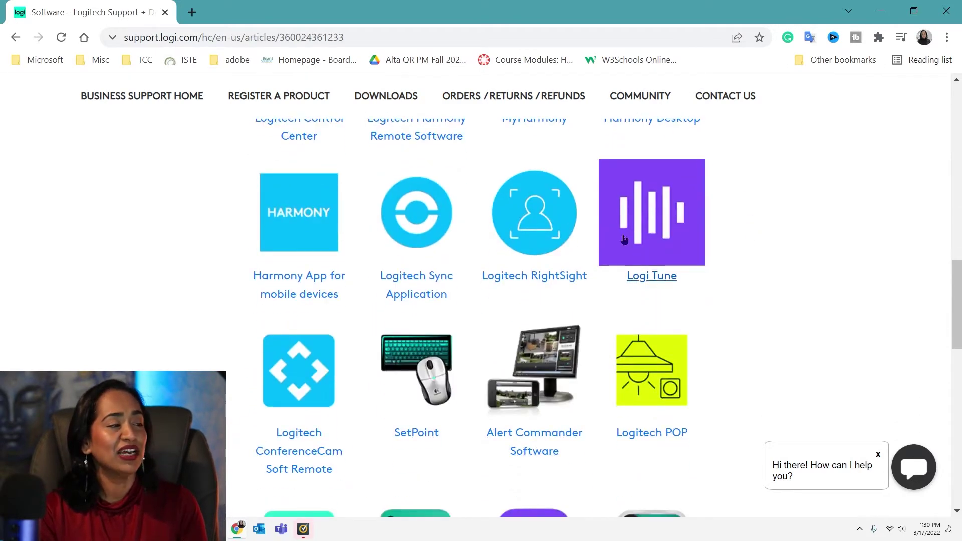
pyautogui.click(650, 230)
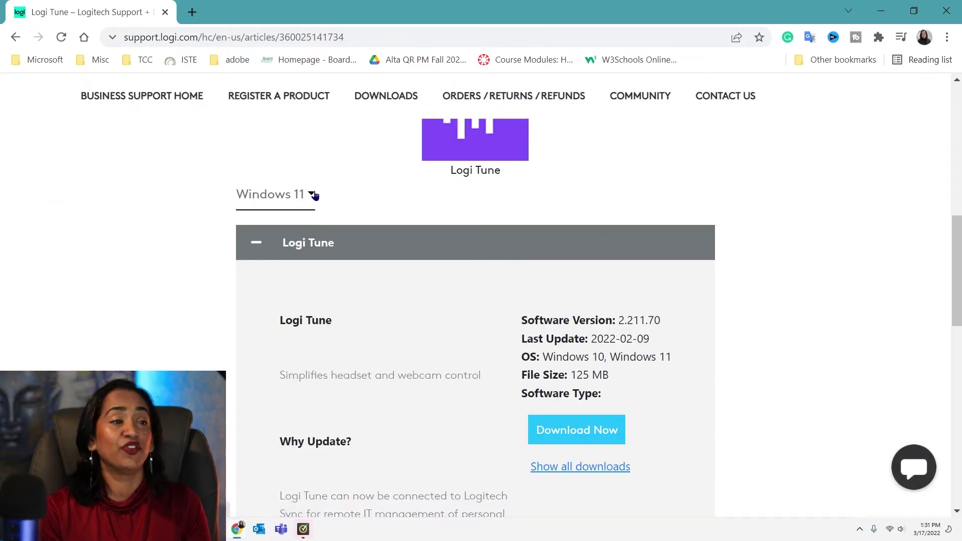
pyautogui.click(313, 199)
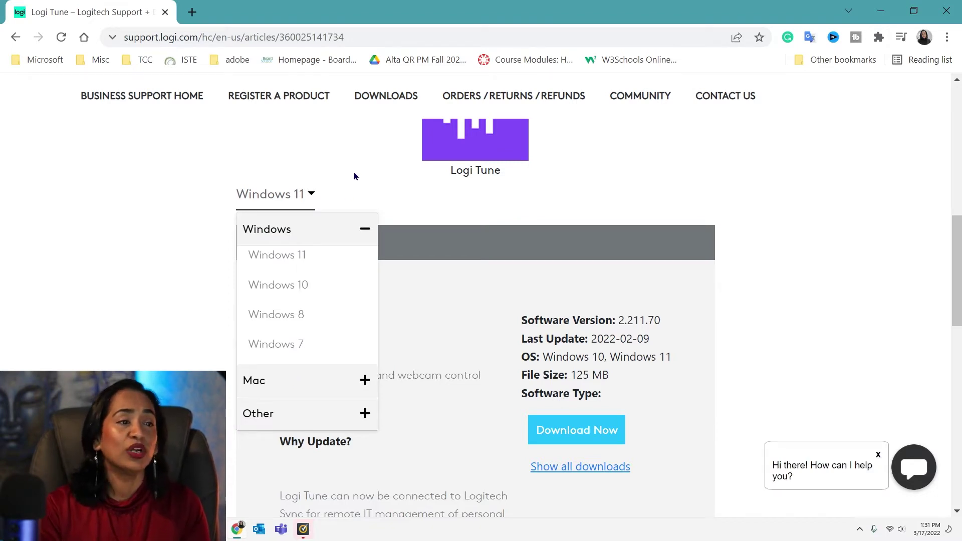
pyautogui.click(366, 231)
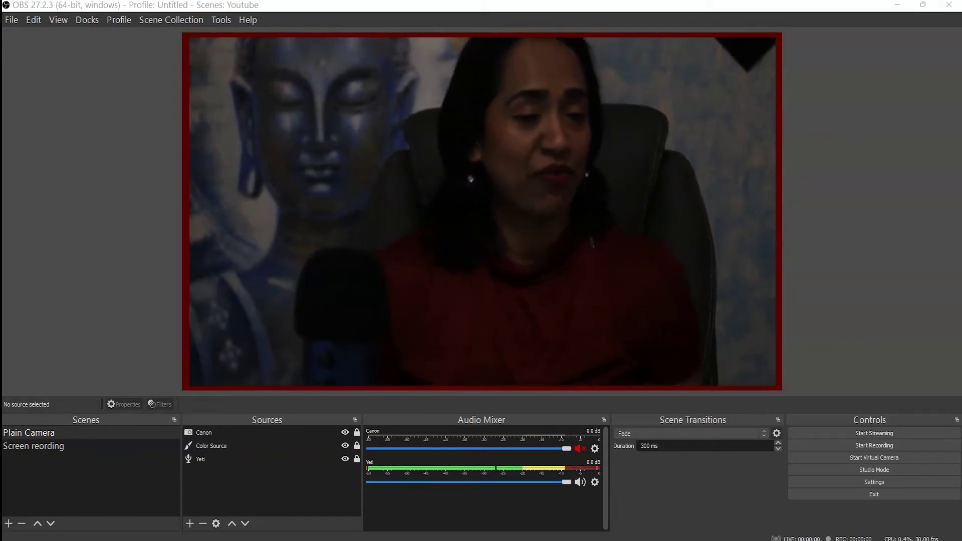
# - Hide the Canon source and add a video capture source named Logi Tech that uses the HD Pro Webcam C920
pyautogui.click(345, 434)
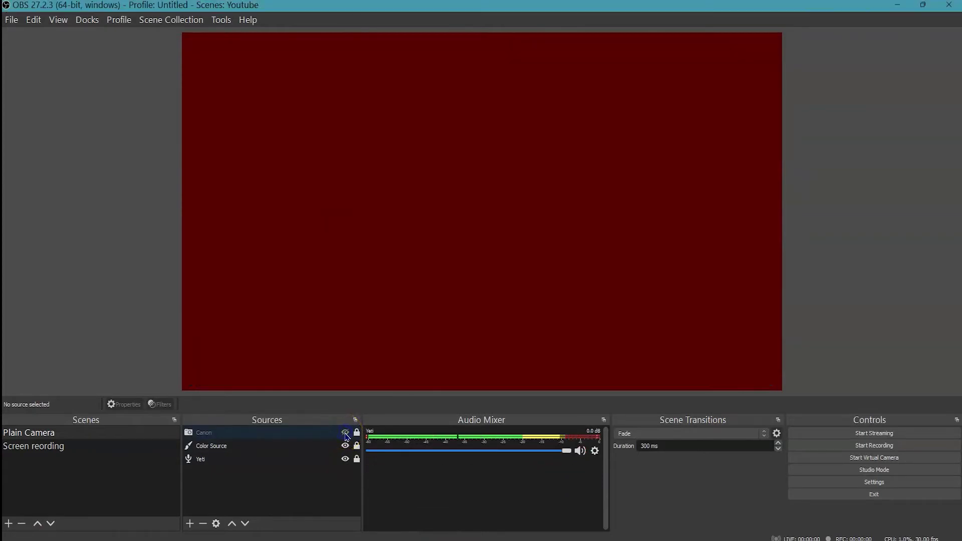
pyautogui.click(188, 526)
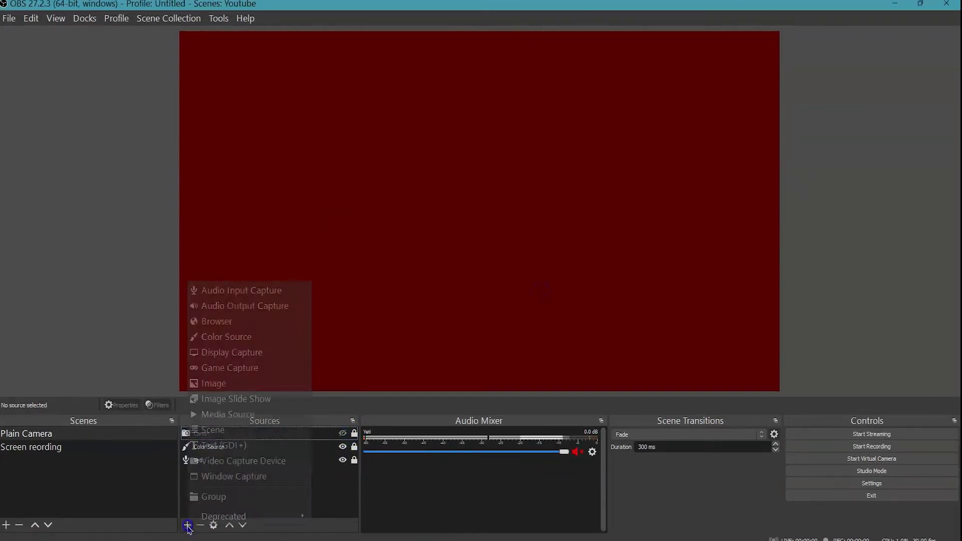
pyautogui.click(238, 466)
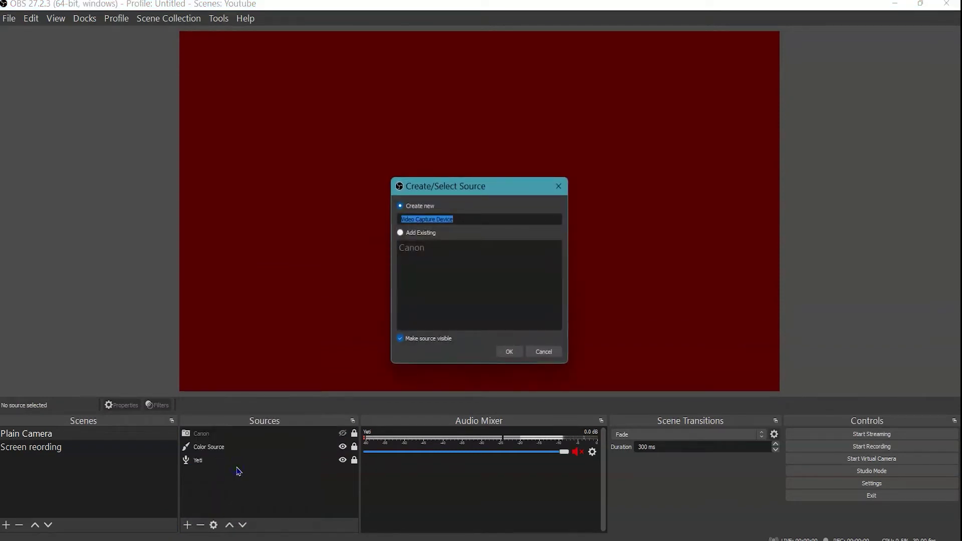
pyautogui.write('Logi Tech')
pyautogui.click(511, 352)
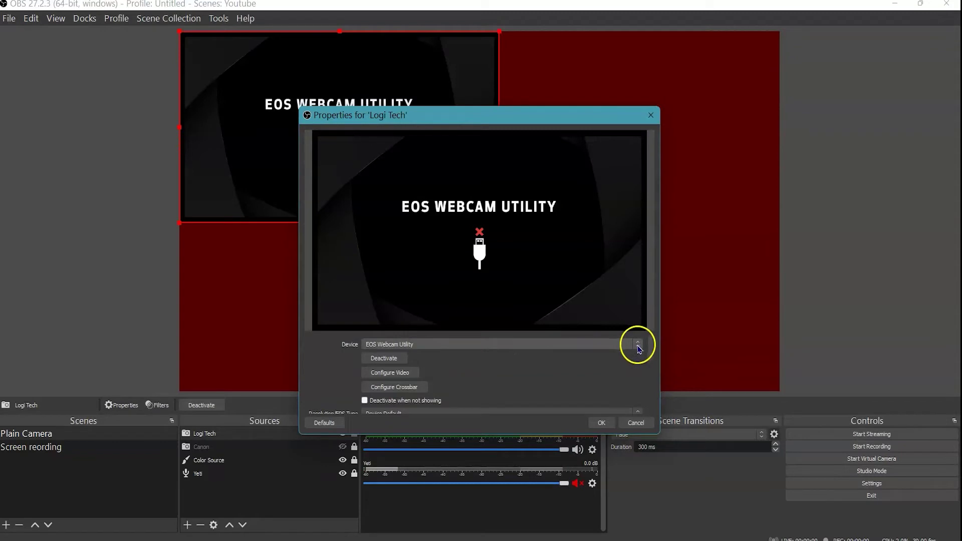
pyautogui.click(639, 351)
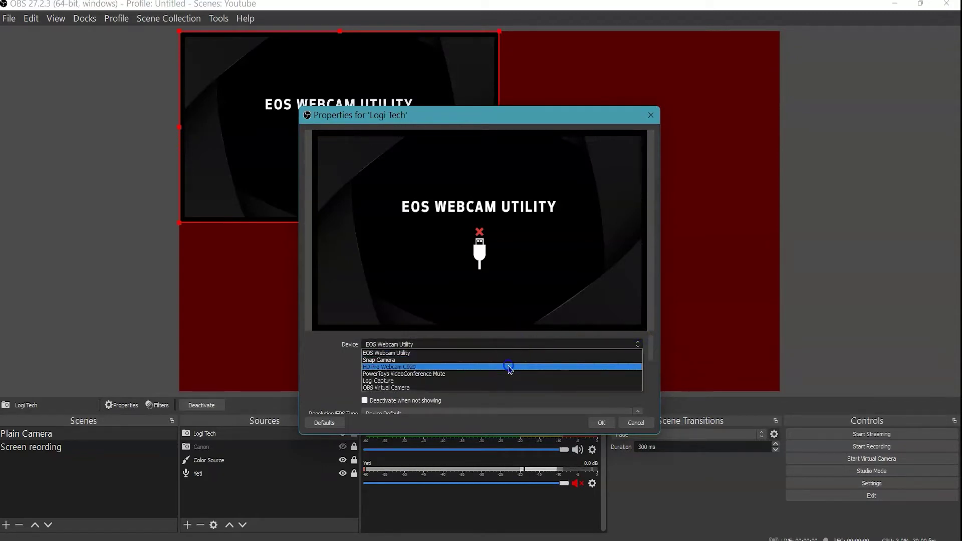
pyautogui.click(510, 368)
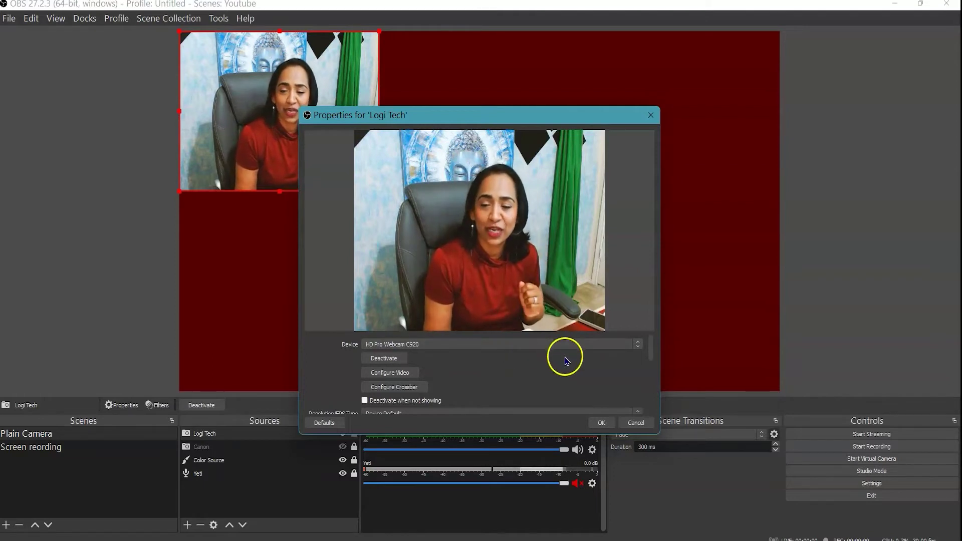
# - Set the Logi Tech source's resolution/FPS type to Custom and its resolution to 1920x1080, and accept the properties
pyautogui.scroll(-1, 572, 365)
pyautogui.scroll(-1, 573, 366)
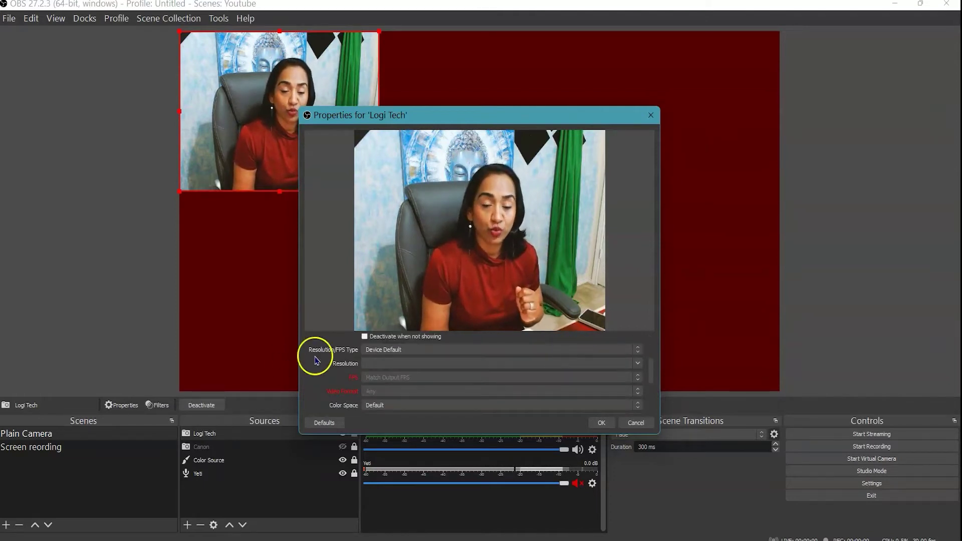
pyautogui.click(639, 354)
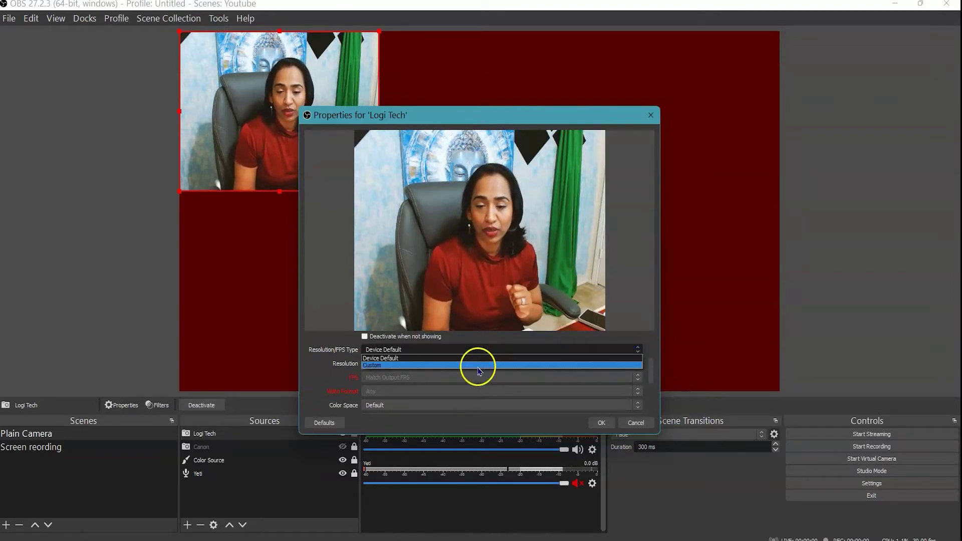
pyautogui.click(478, 366)
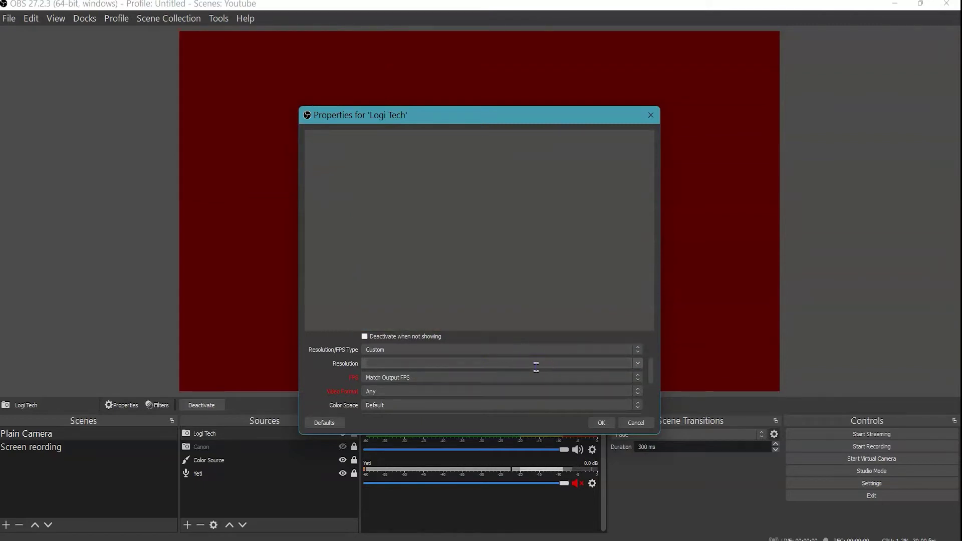
pyautogui.click(639, 364)
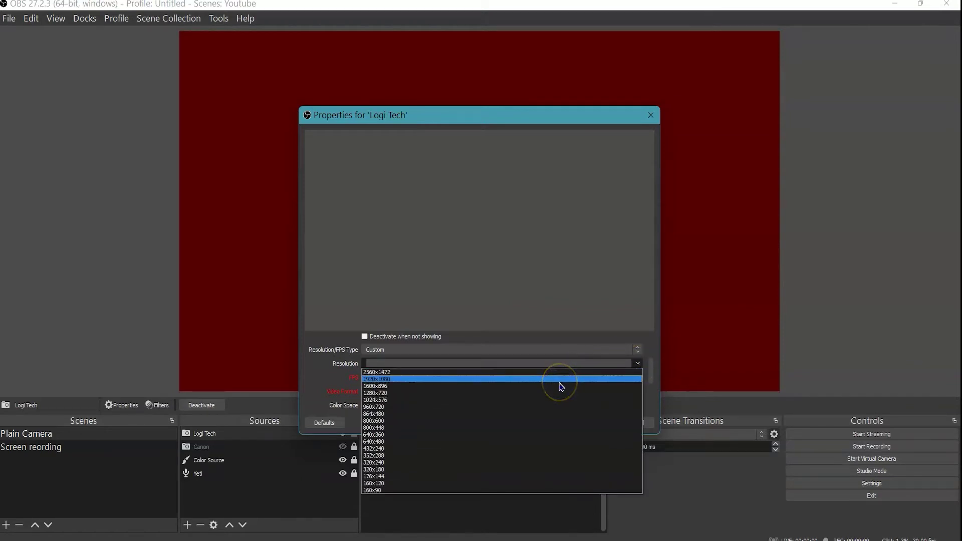
pyautogui.click(560, 383)
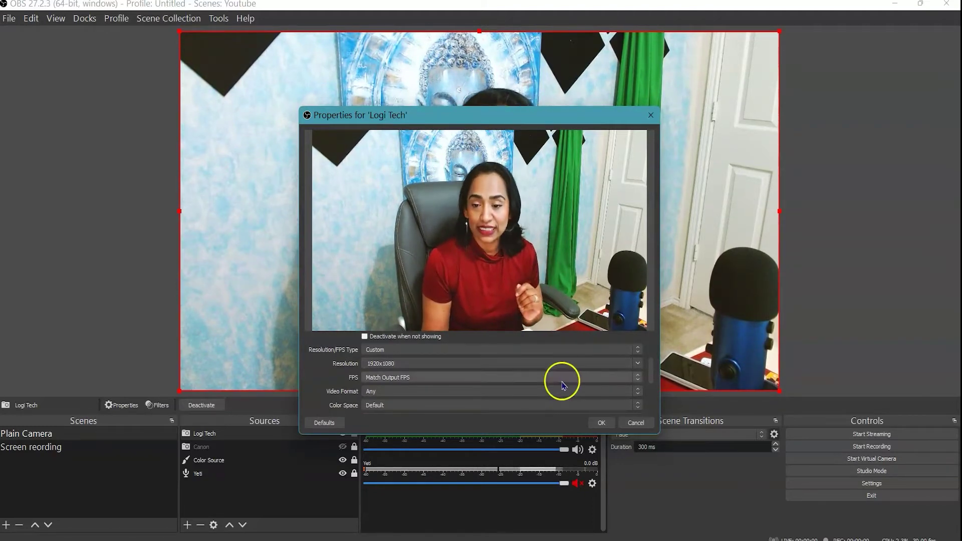
pyautogui.click(603, 424)
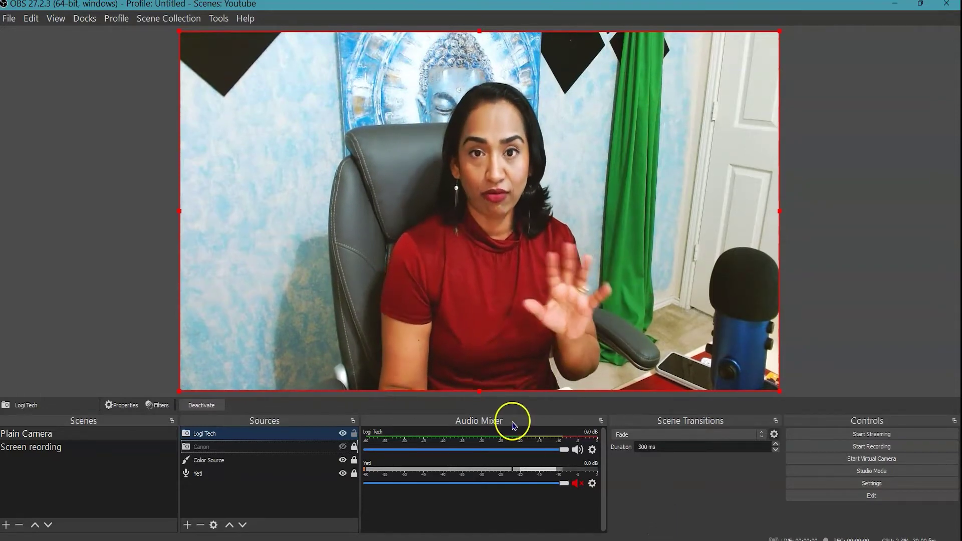
# - Flip the Logi Tech source horizontally
pyautogui.rightClick(308, 434)
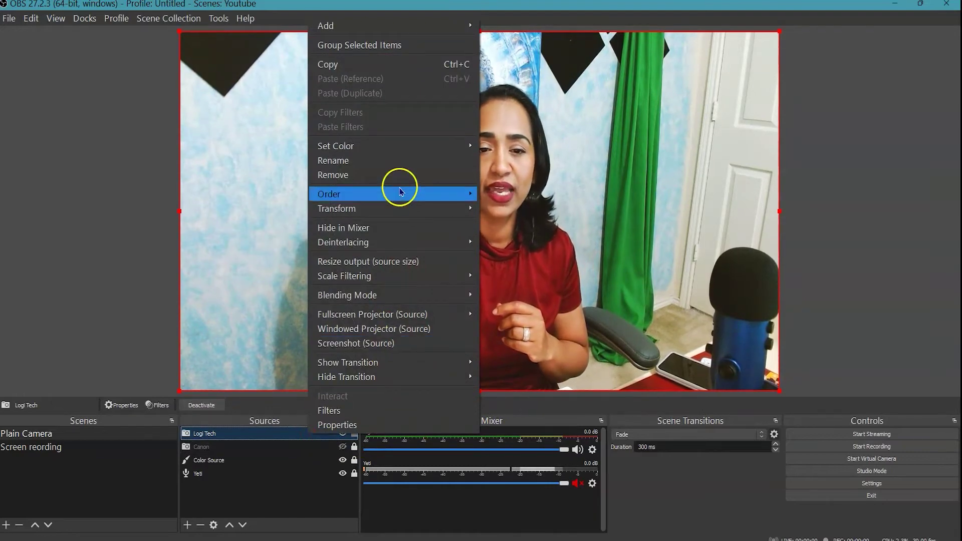
pyautogui.moveTo(396, 207)
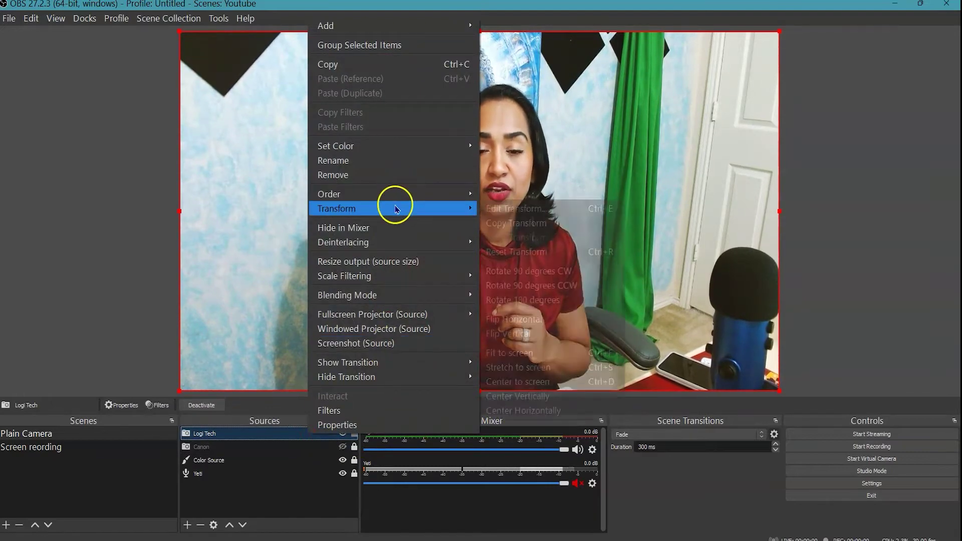
pyautogui.click(569, 321)
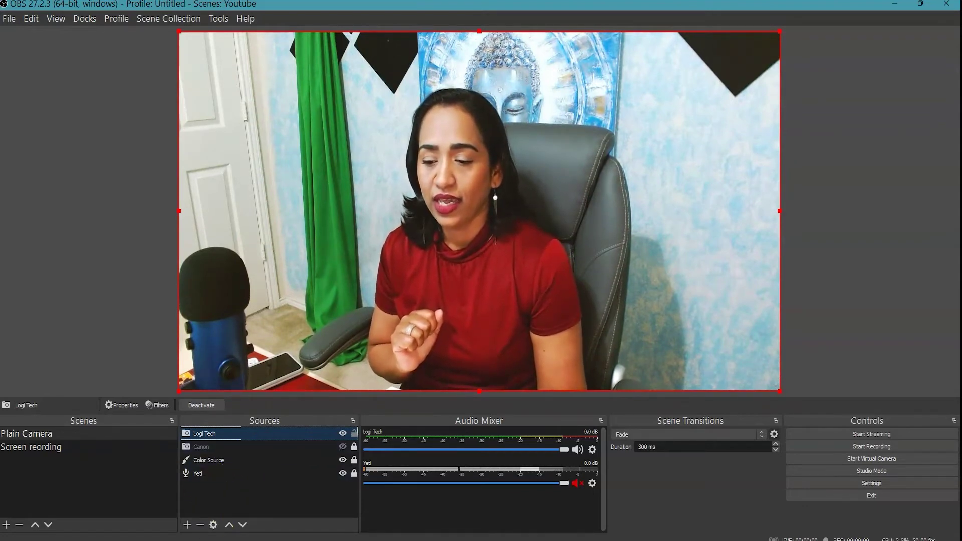
# - Switch to LogiTune, open the C920 HD Pro Webcam's video controls and set the zoom to about a quarter of its range
pyautogui.press('super')
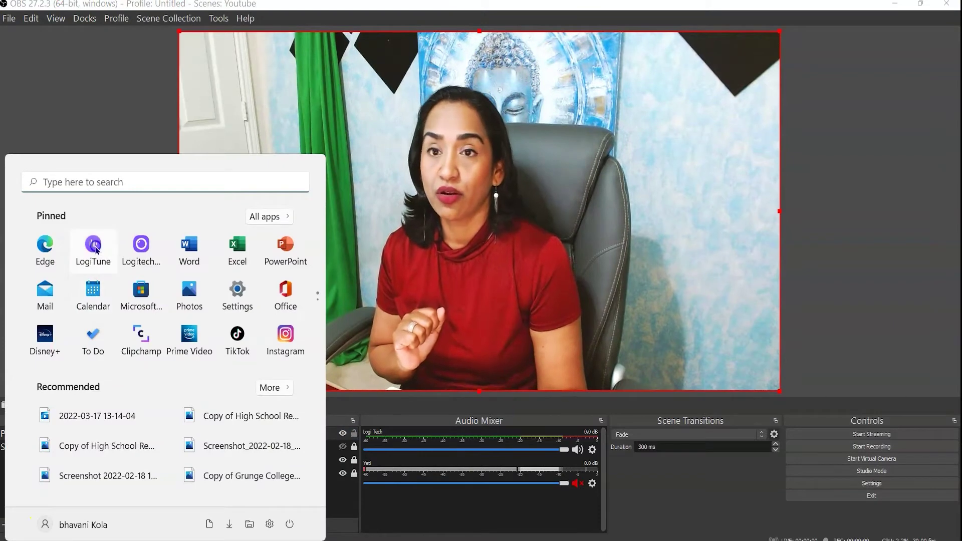
pyautogui.click(94, 246)
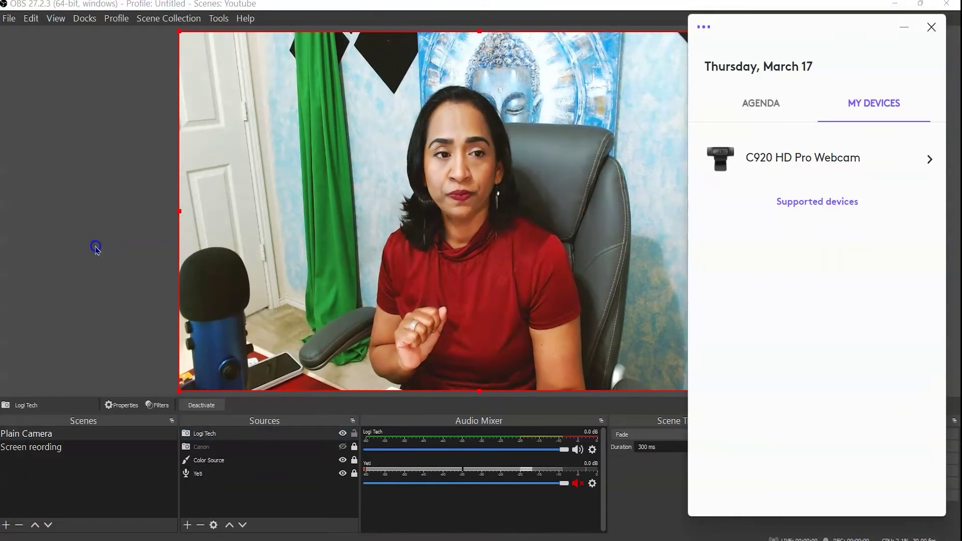
pyautogui.click(857, 162)
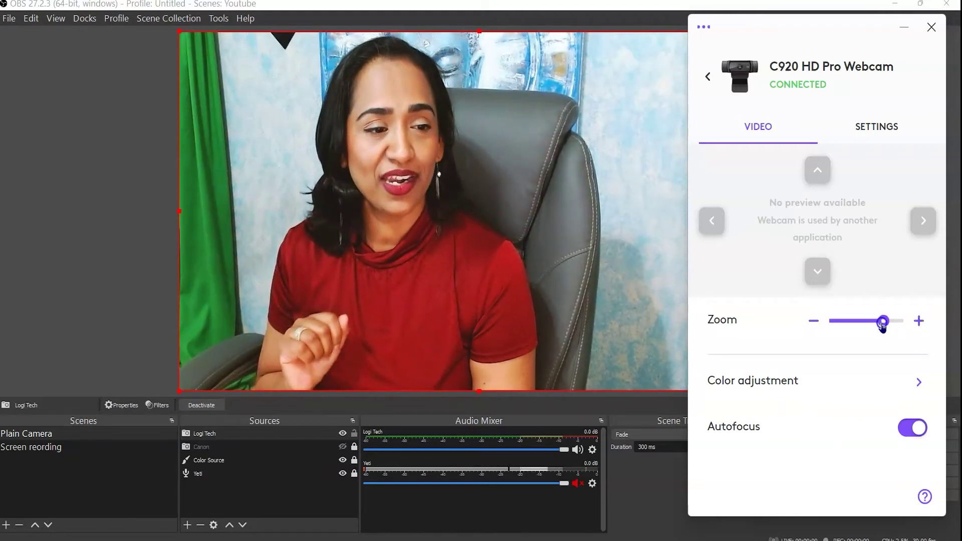
pyautogui.moveTo(883, 323); pyautogui.dragTo(852, 323)
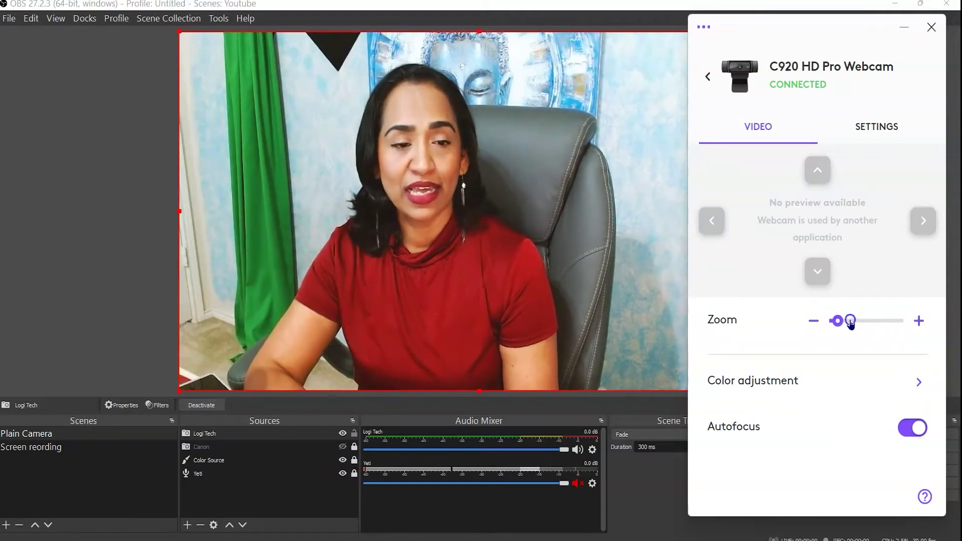
pyautogui.click(850, 322)
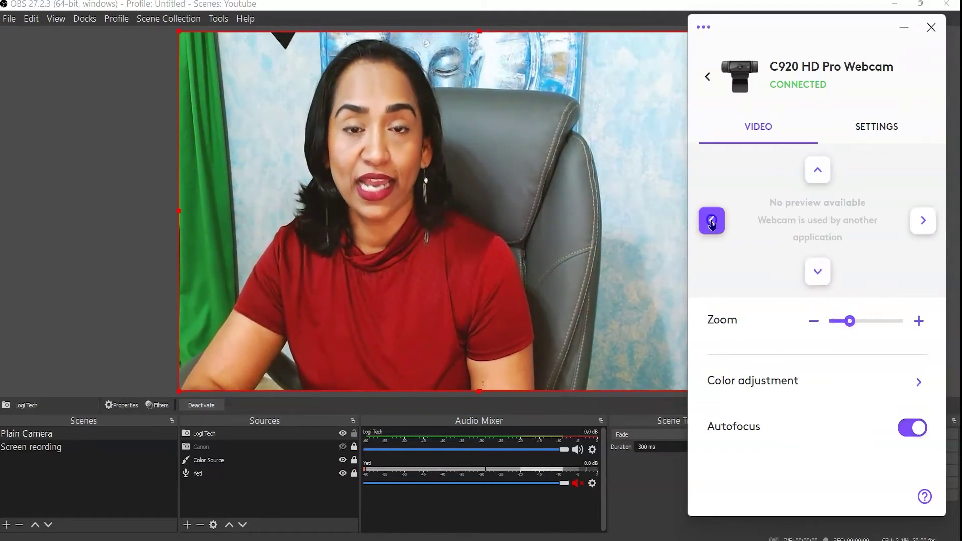
# - Reframe the zoomed webcam picture by panning right, then back to the left, and tilting up
pyautogui.click(923, 222)
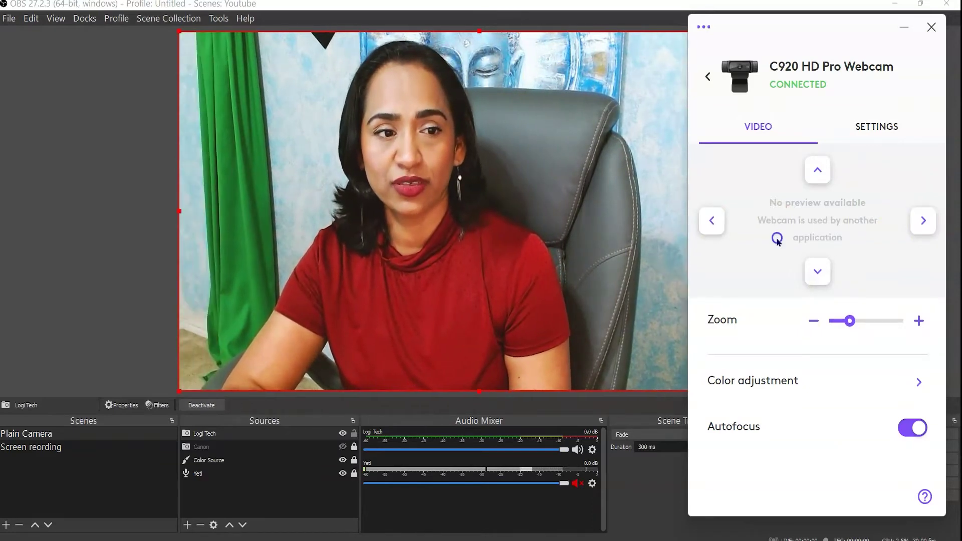
pyautogui.click(713, 222)
pyautogui.click(712, 221)
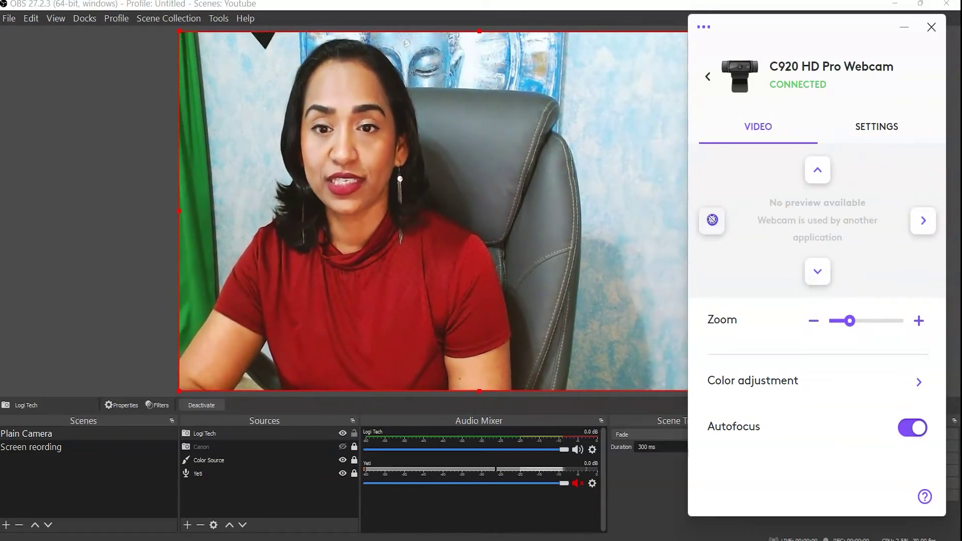
pyautogui.click(818, 173)
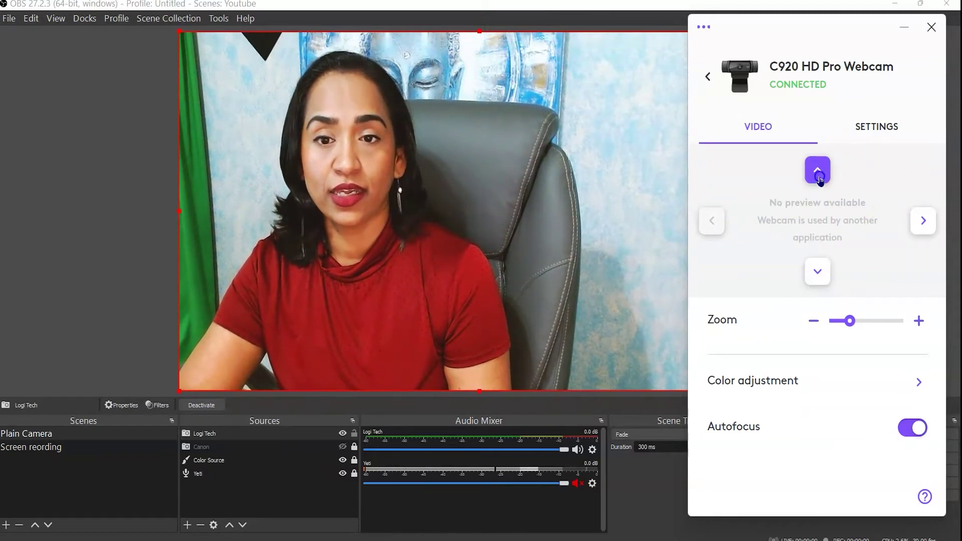
# - Tilt the webcam picture down and zoom it in slightly, to just under half of the zoom range
pyautogui.click(818, 270)
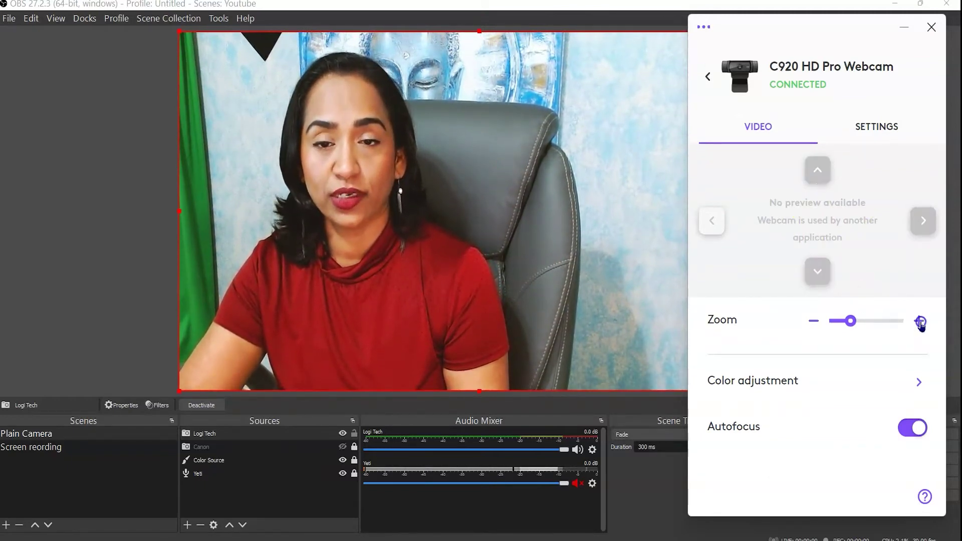
pyautogui.click(921, 322)
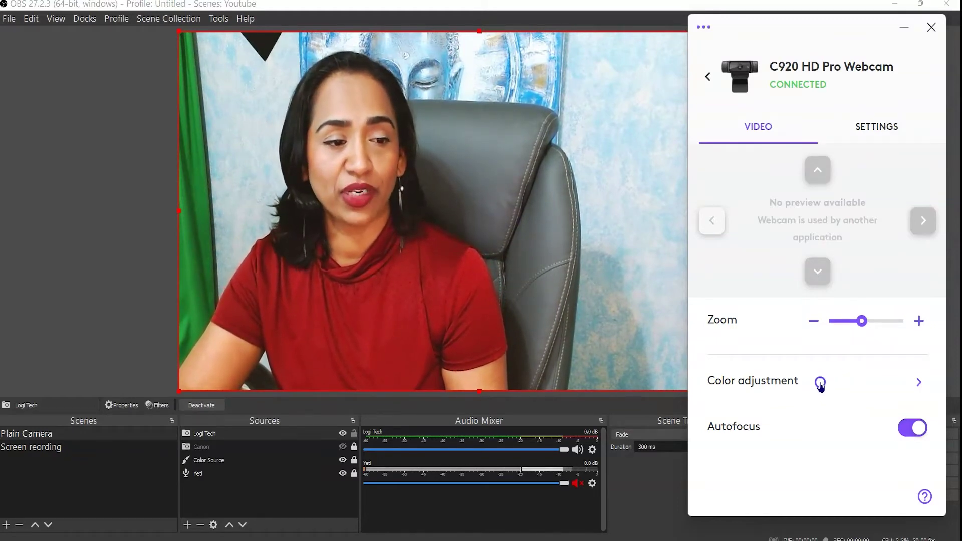
# - Open the webcam's color adjustments and try turning auto exposure and auto white balance off and back on, one after the other
pyautogui.click(820, 384)
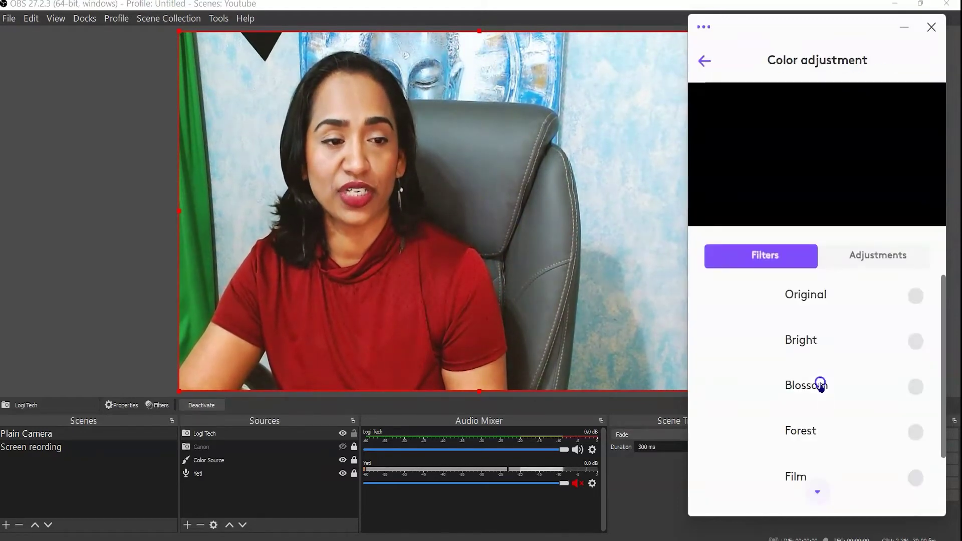
pyautogui.click(876, 258)
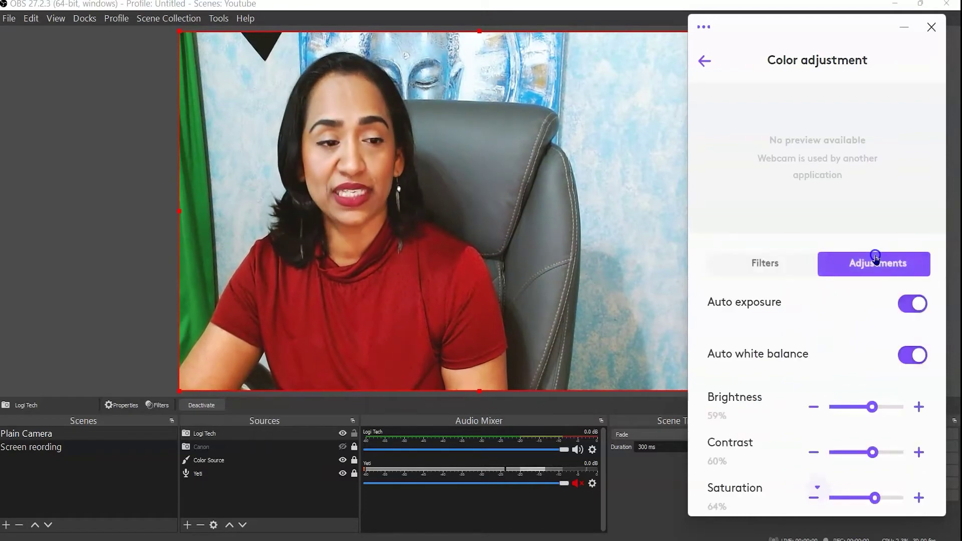
pyautogui.click(909, 306)
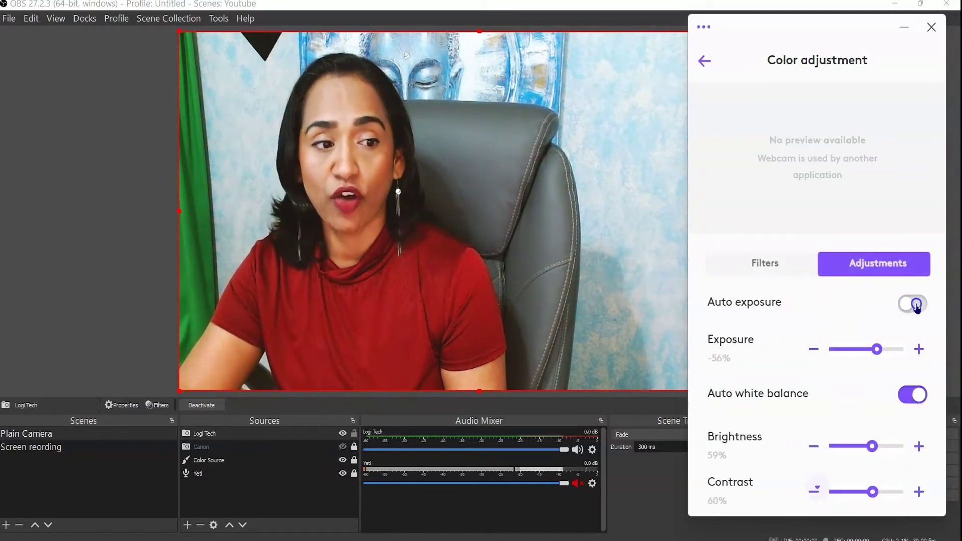
pyautogui.click(916, 304)
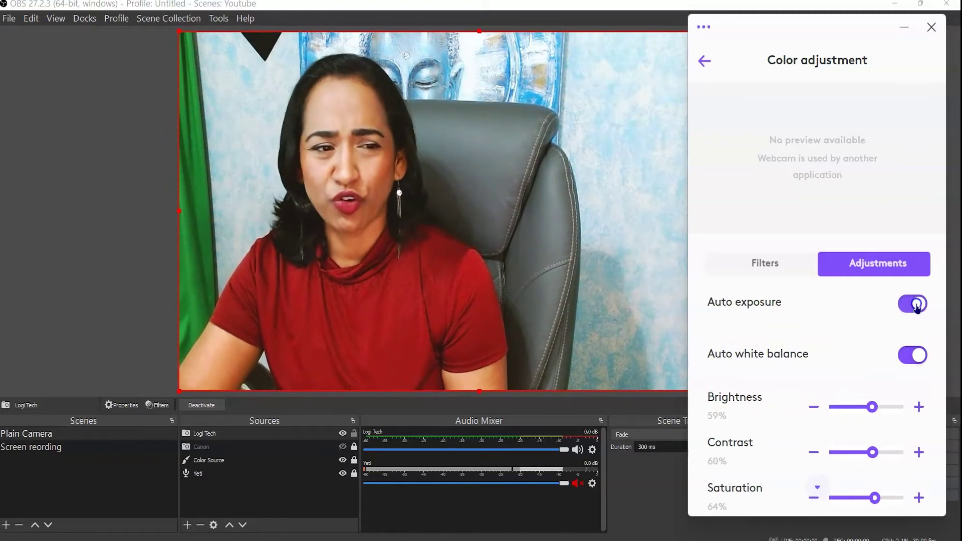
pyautogui.click(910, 357)
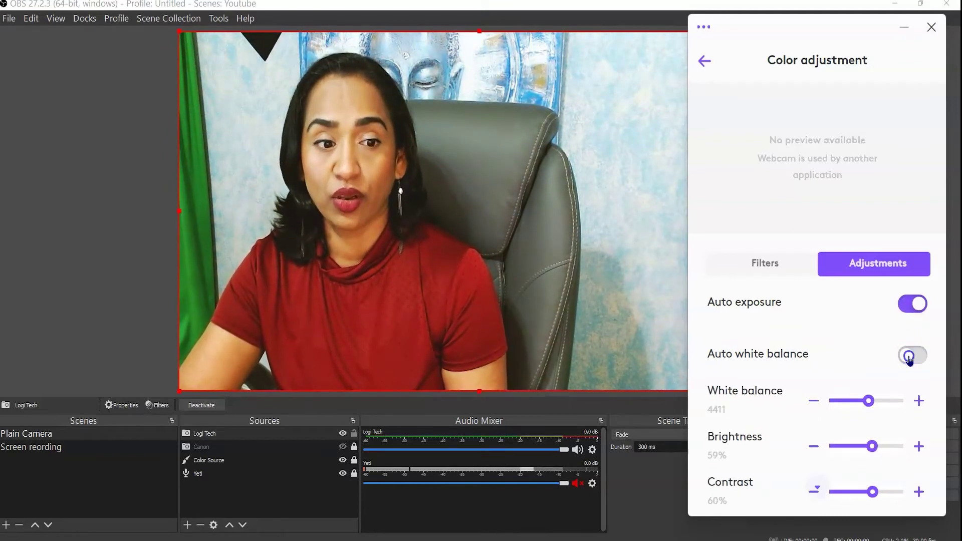
pyautogui.click(921, 356)
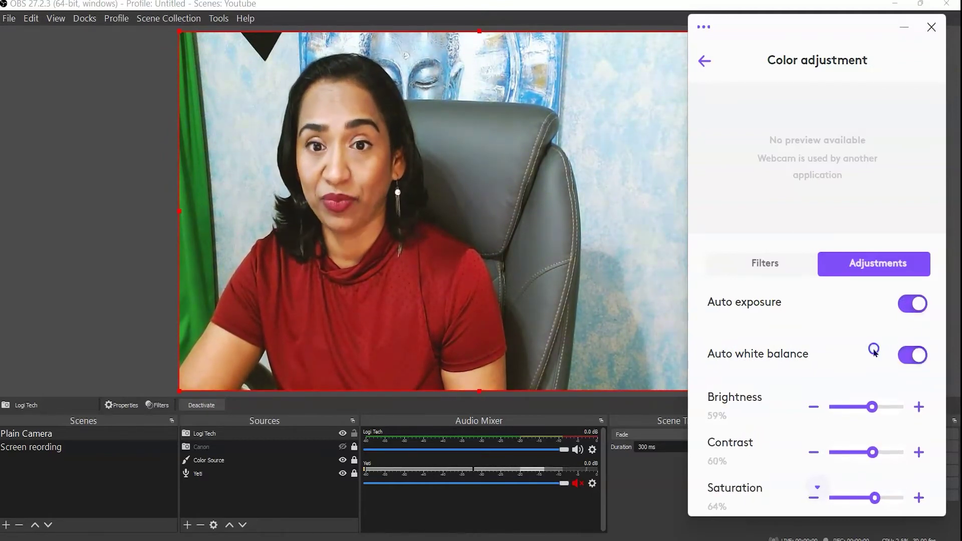
# - Set the webcam's contrast to 65%, saturation to 67% and sharpness to 58%
pyautogui.scroll(-3, 876, 367)
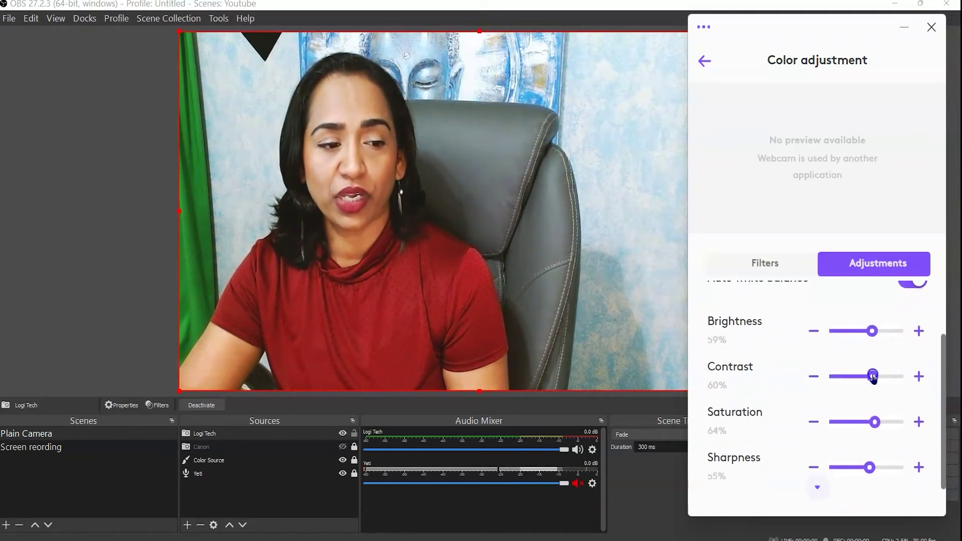
pyautogui.click(921, 377)
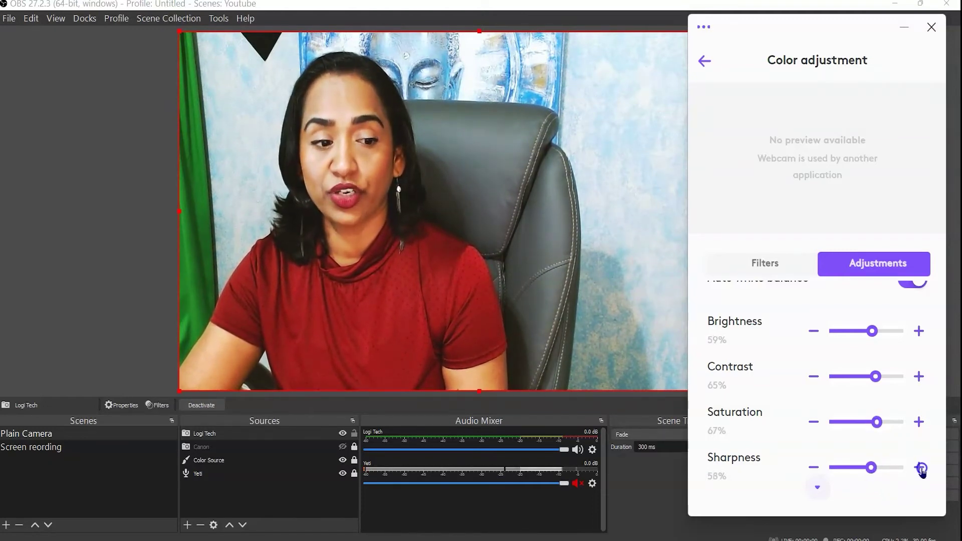
pyautogui.click(818, 488)
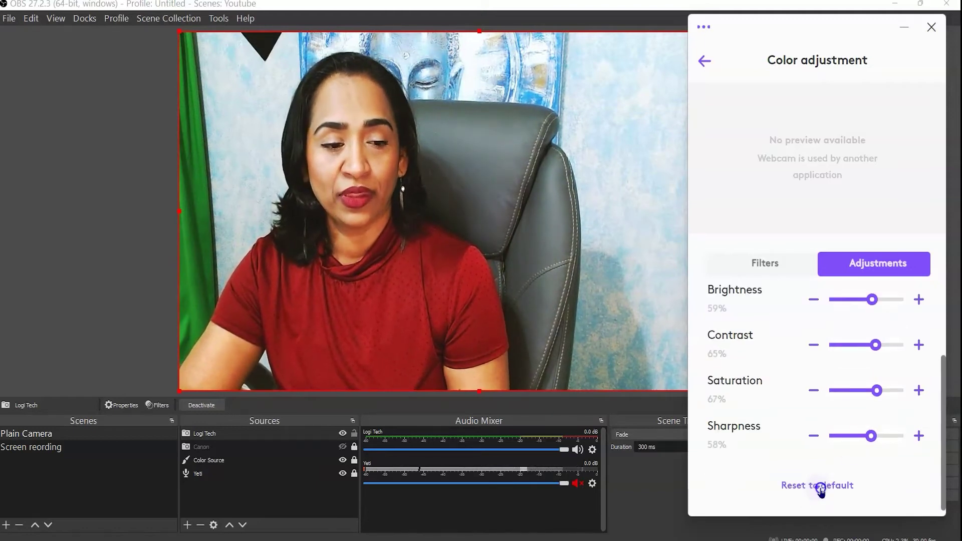
# - Try the Film color filter on the webcam picture and switch back to the Original filter
pyautogui.click(763, 267)
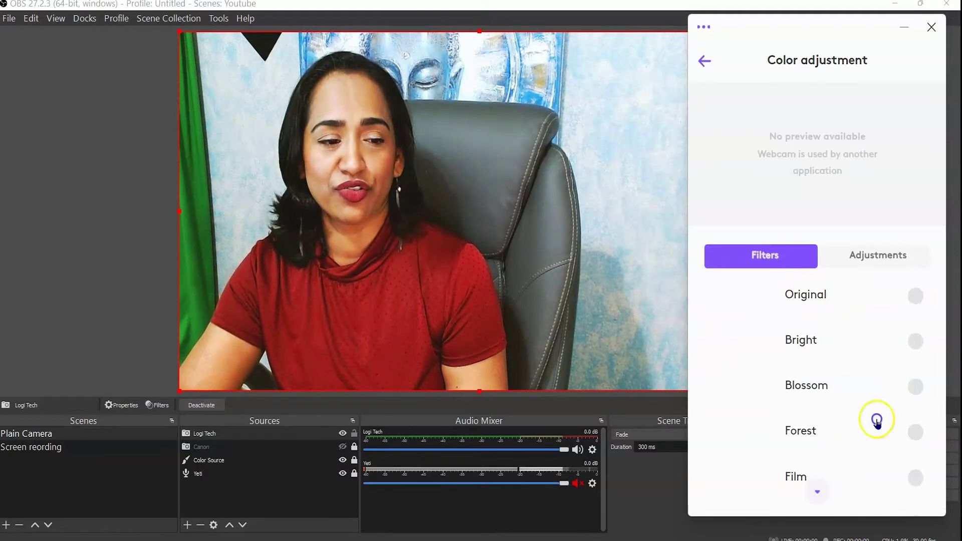
pyautogui.scroll(-2, 905, 425)
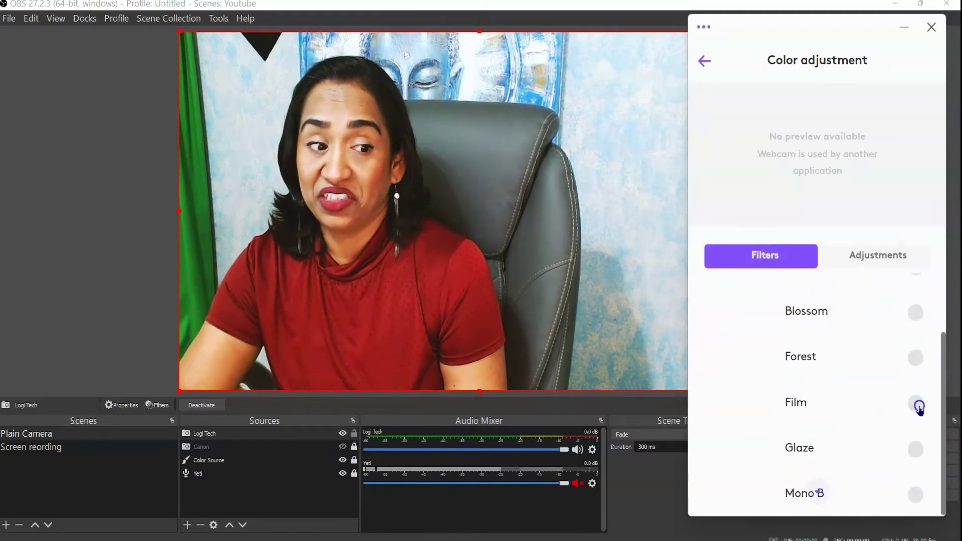
pyautogui.click(916, 404)
pyautogui.scroll(2, 917, 371)
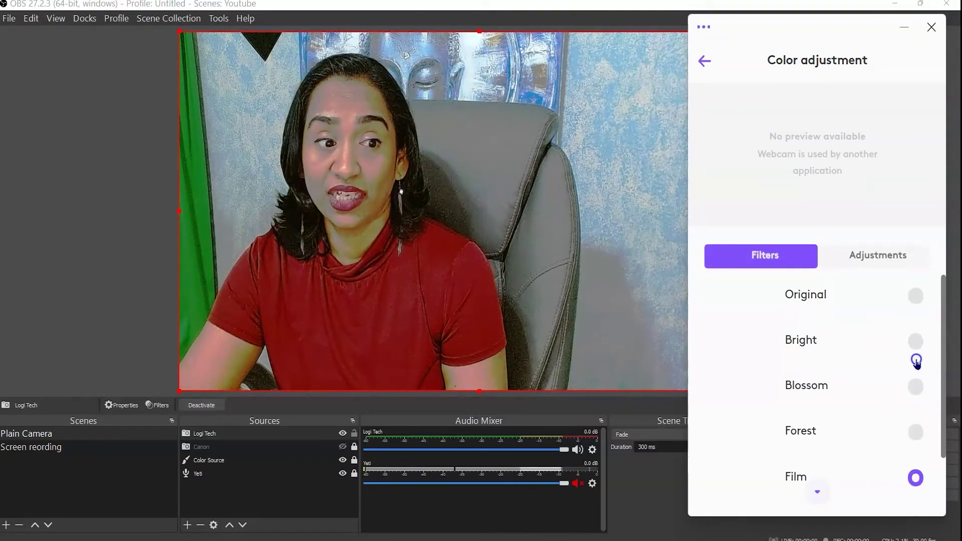
pyautogui.click(917, 297)
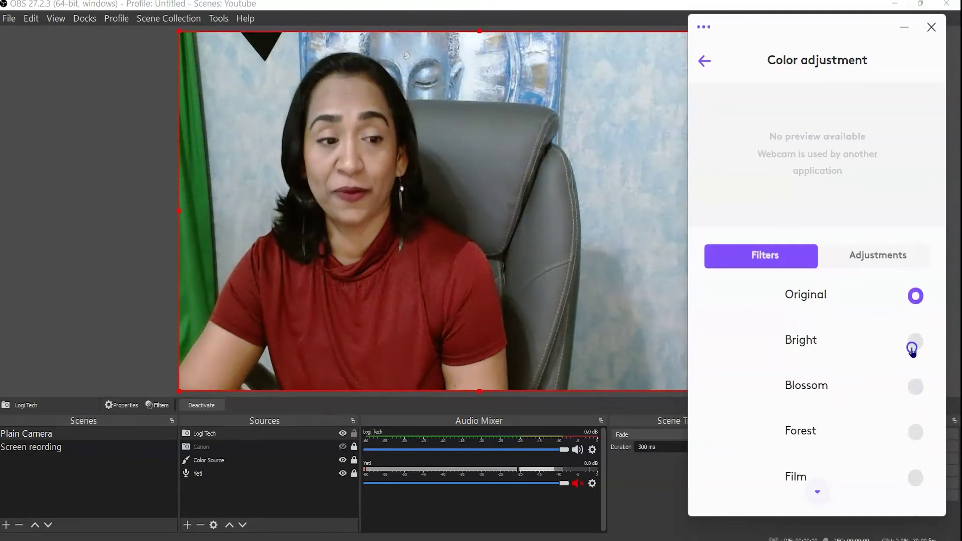
# - Try the Bright, Blossom, Forest, Film, Glaze and Mono B color filters on the webcam picture in turn
pyautogui.click(914, 345)
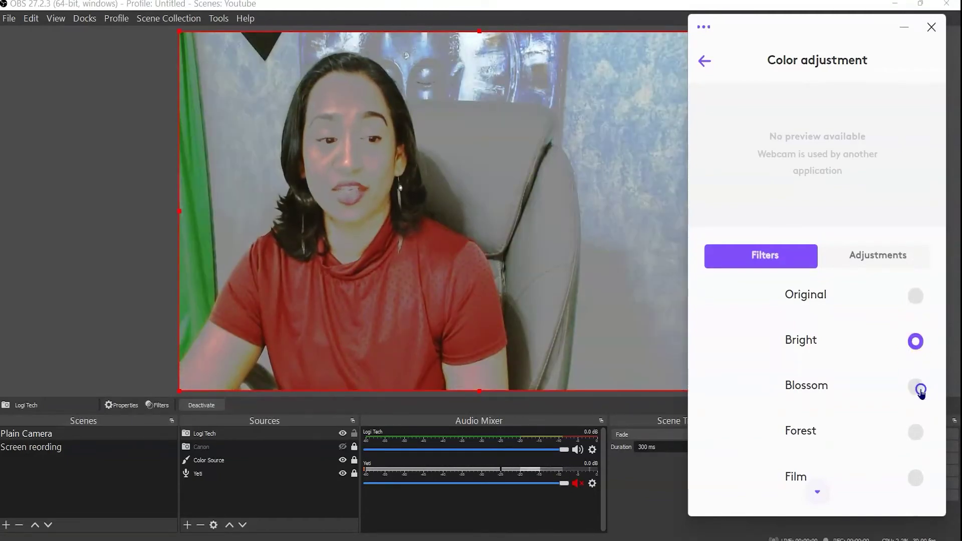
pyautogui.click(920, 390)
pyautogui.click(917, 430)
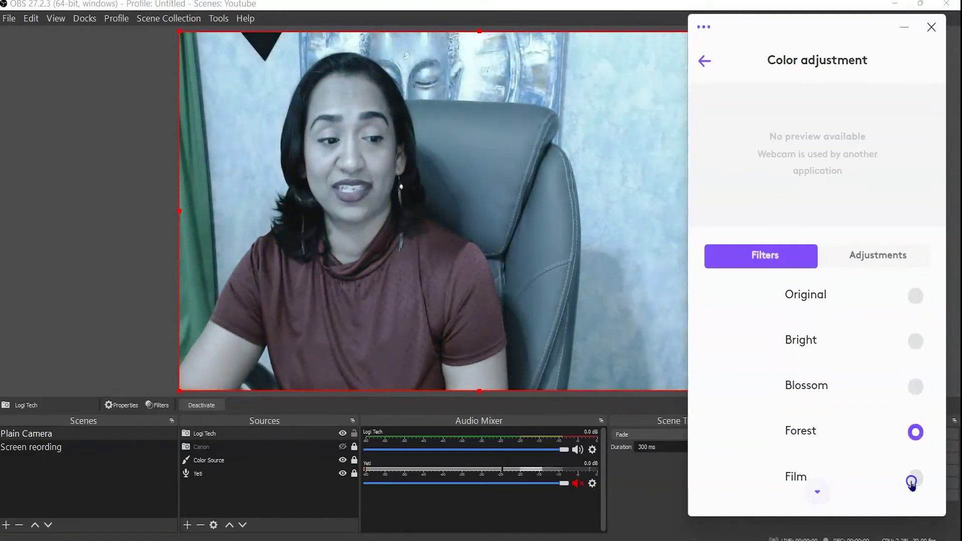
pyautogui.click(912, 480)
pyautogui.scroll(-2, 897, 411)
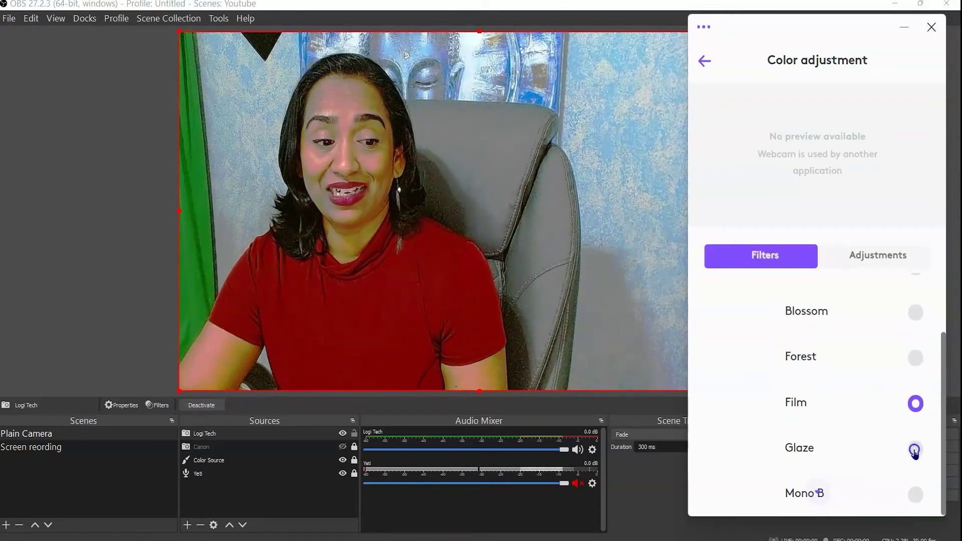
pyautogui.click(915, 451)
pyautogui.click(915, 494)
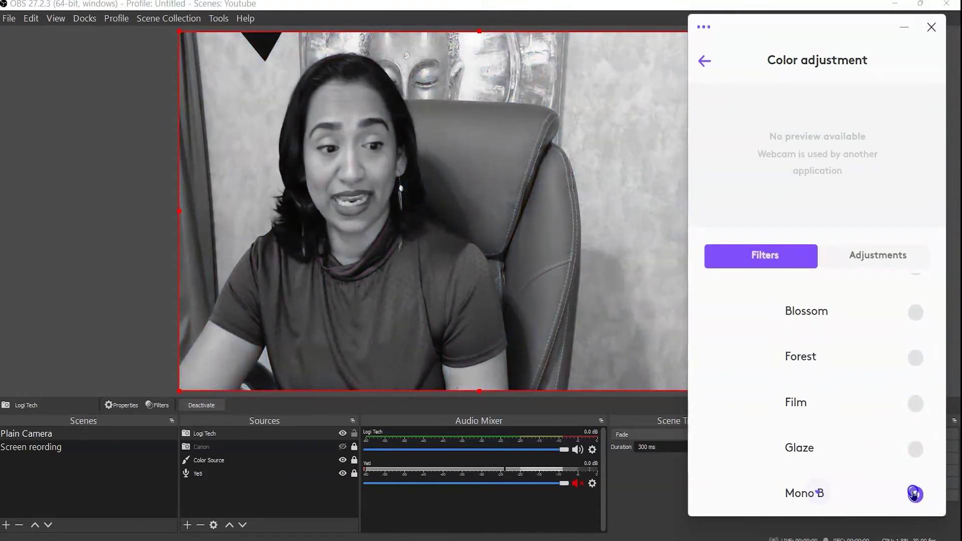
pyautogui.click(920, 451)
pyautogui.click(914, 494)
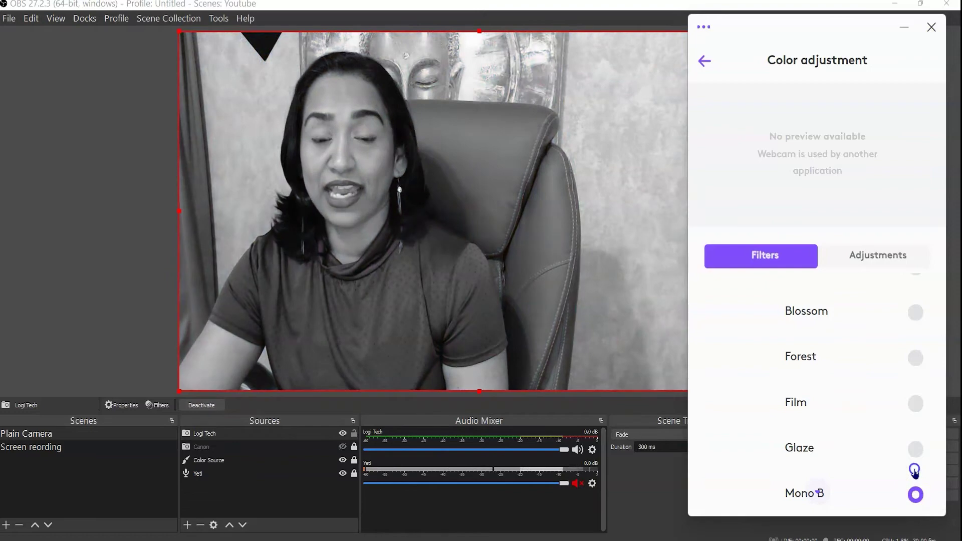
# - Set the webcam's color filter to Original
pyautogui.scroll(1, 893, 303)
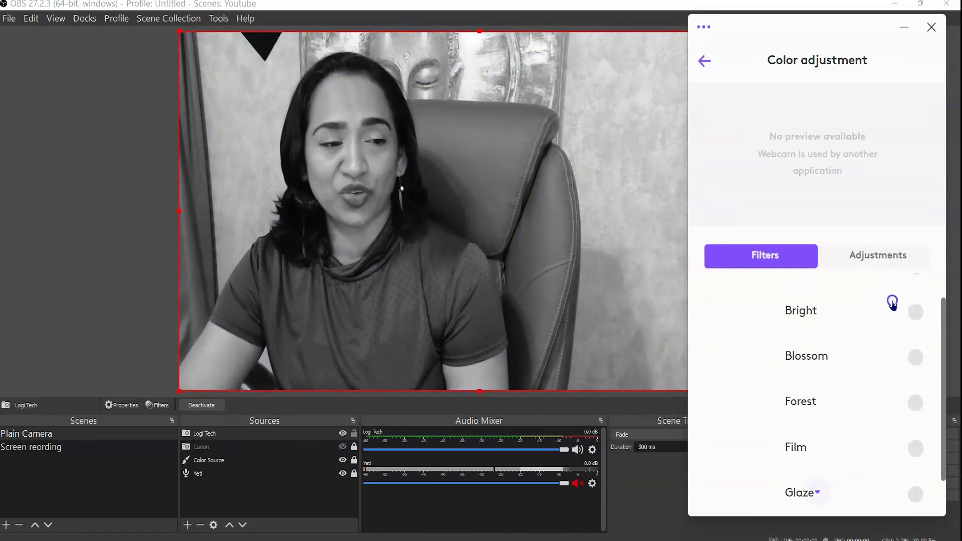
pyautogui.scroll(1, 893, 303)
pyautogui.click(917, 295)
# - Adjust the webcam's color by setting contrast to 61%, saturation to 52% and sharpness to 52%
pyautogui.click(884, 254)
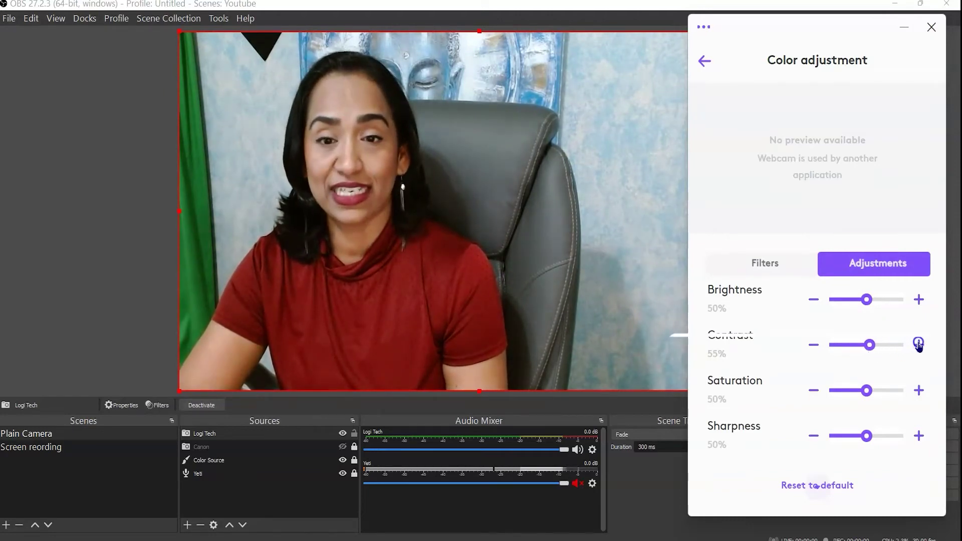
pyautogui.click(919, 345)
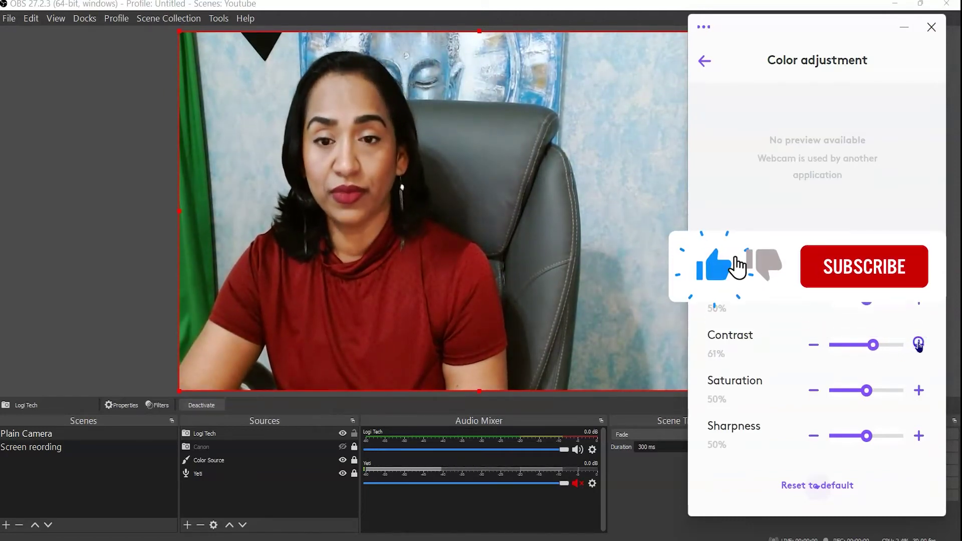
pyautogui.click(918, 393)
pyautogui.click(918, 393)
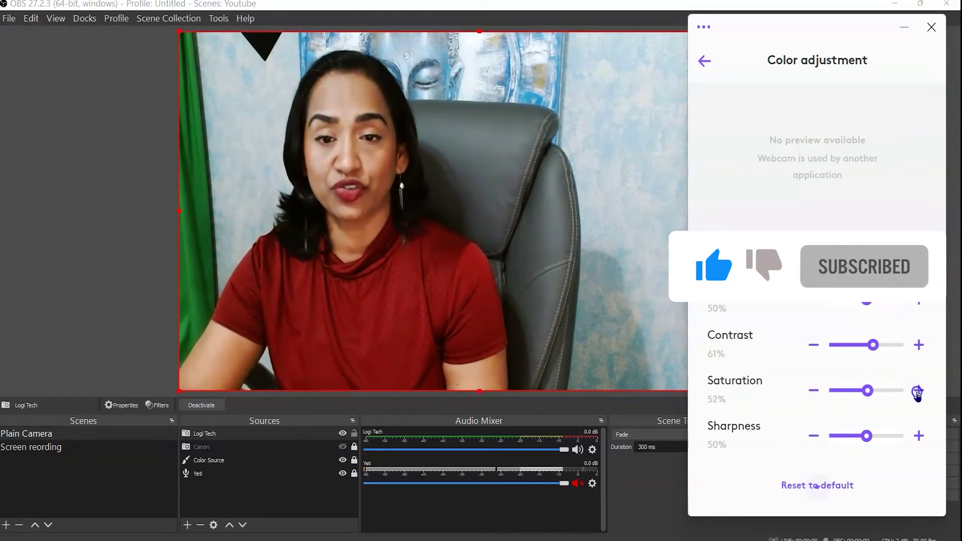
pyautogui.click(918, 436)
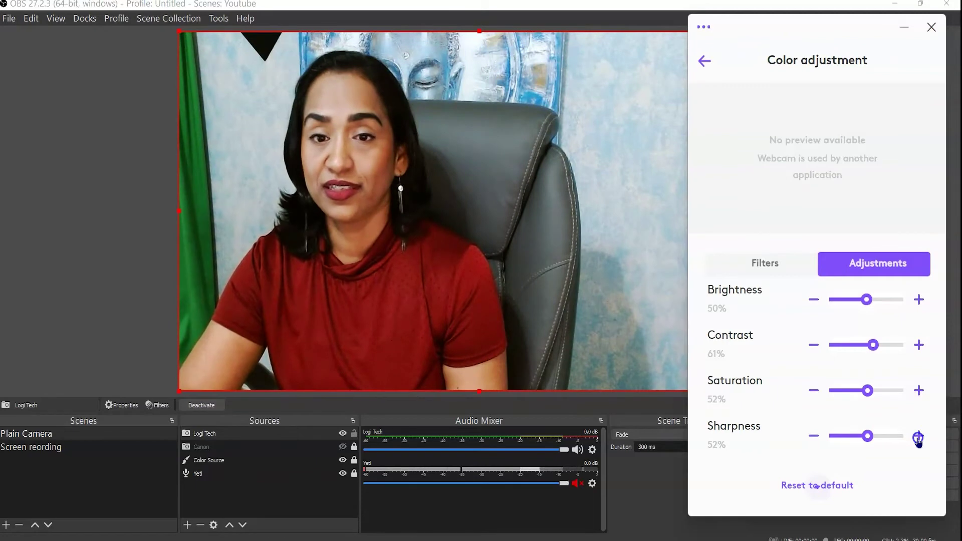
# - Return to the webcam's video controls, set the zoom to a little over a third of its range, and minimize LogiTune
pyautogui.click(704, 61)
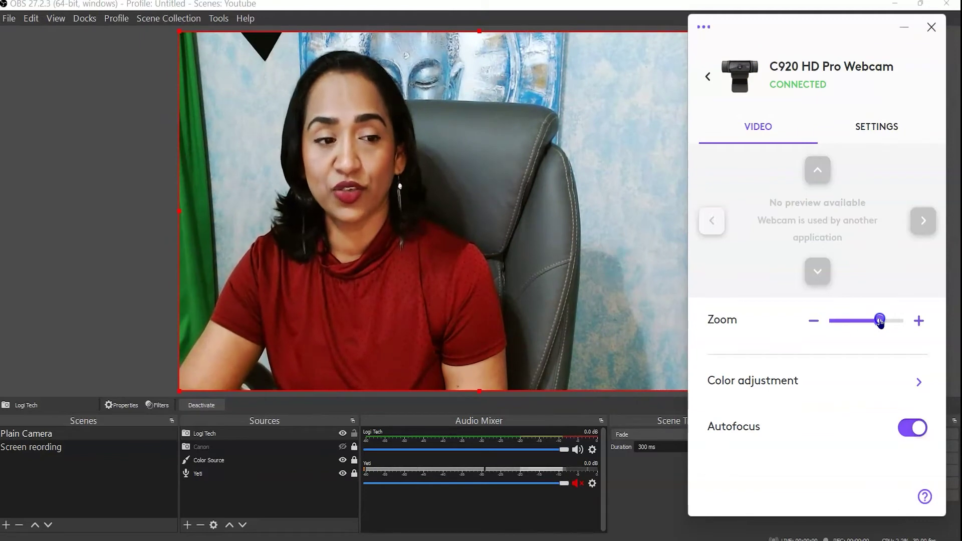
pyautogui.click(836, 323)
pyautogui.moveTo(836, 323); pyautogui.dragTo(860, 323)
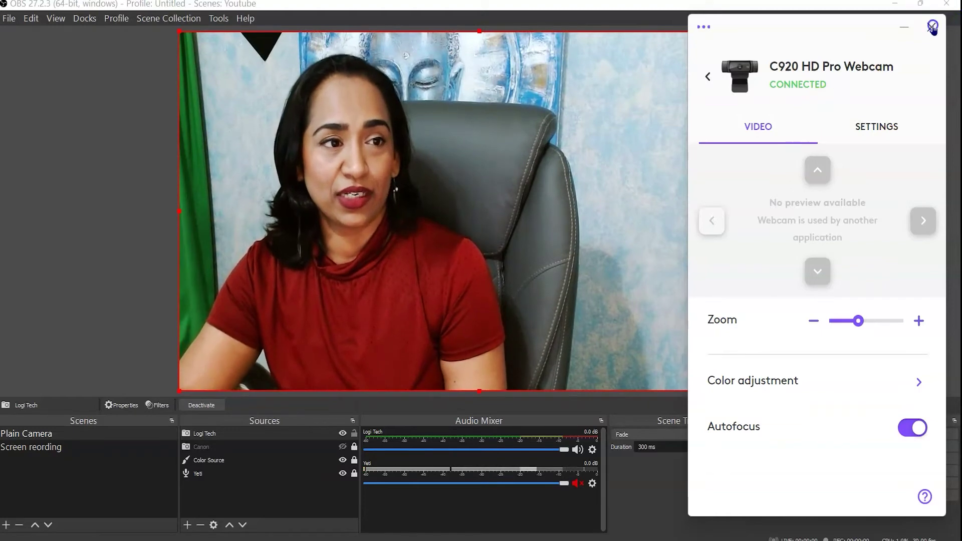
pyautogui.click(905, 27)
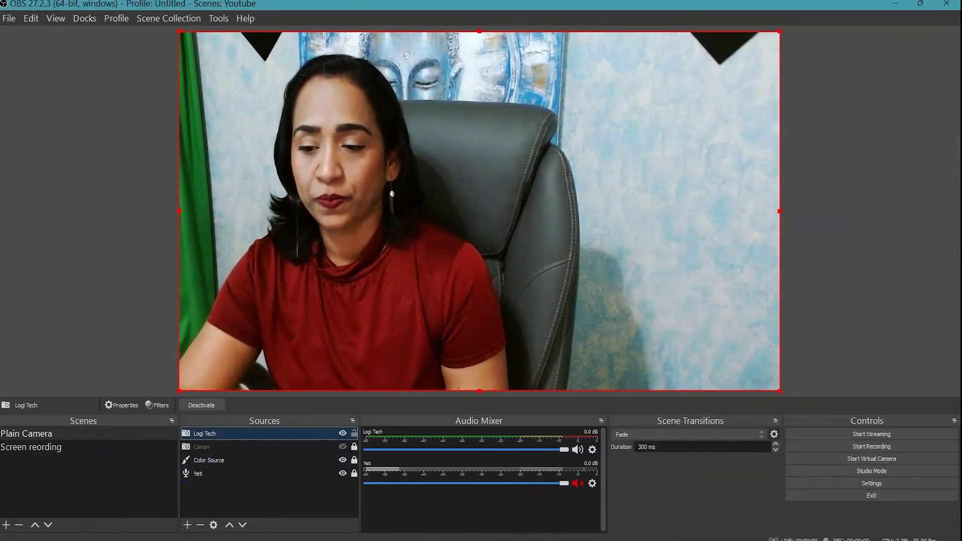
# - Switch from OBS to the Zoom meeting, choose the camera for the meeting, and start the video
pyautogui.click(953, 7)
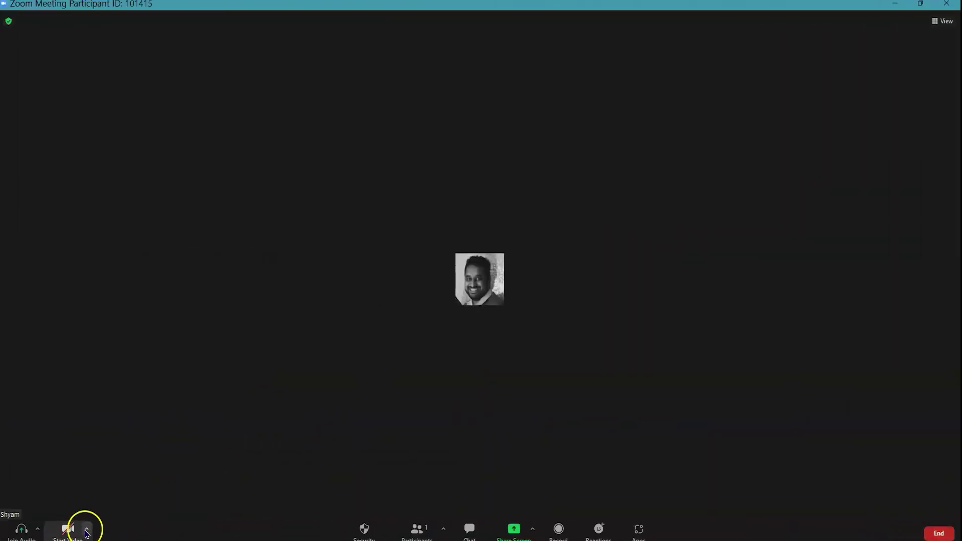
pyautogui.click(87, 532)
pyautogui.click(137, 394)
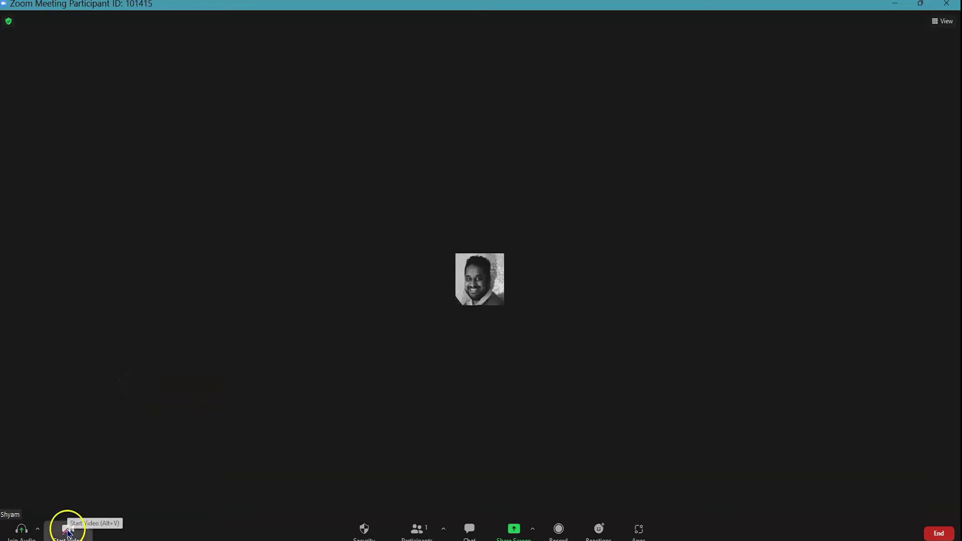
pyautogui.click(66, 531)
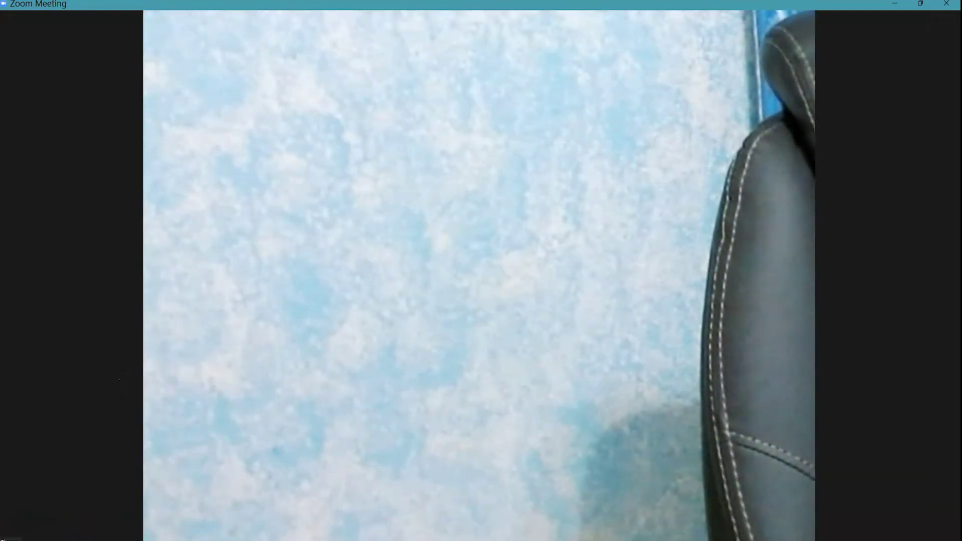
# - Reopen LogiTune over the Zoom meeting, reduce the webcam zoom to near its minimum, and pan the picture right to center the subject
pyautogui.press('super')
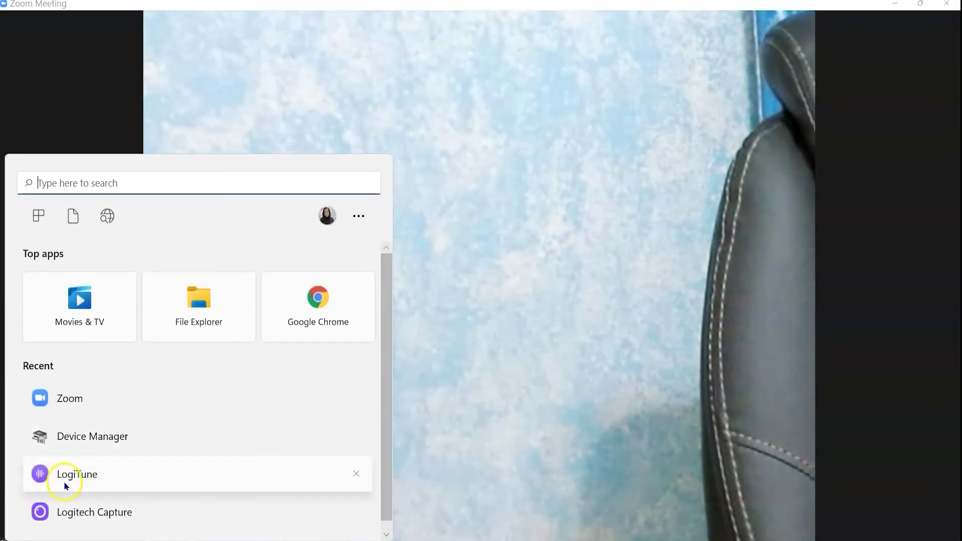
pyautogui.click(64, 486)
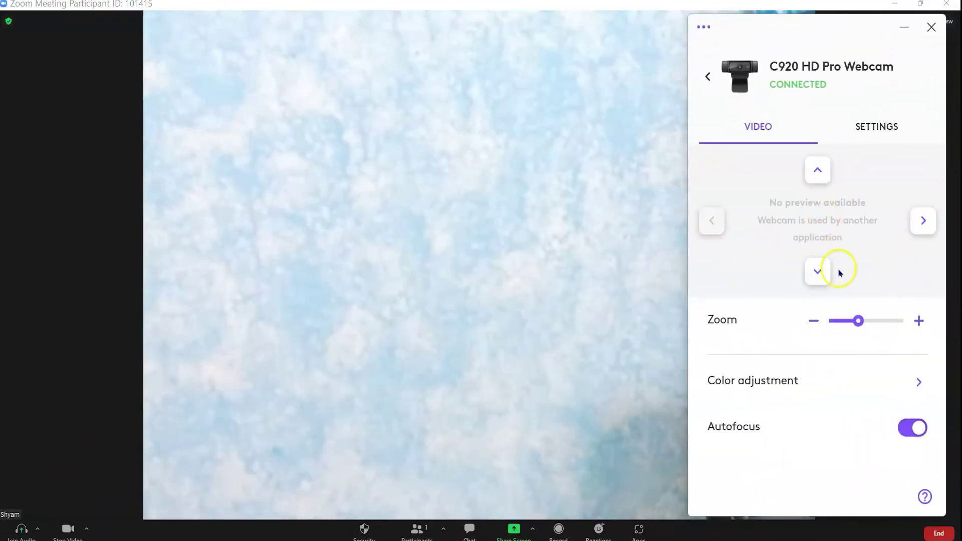
pyautogui.moveTo(844, 322); pyautogui.dragTo(836, 326)
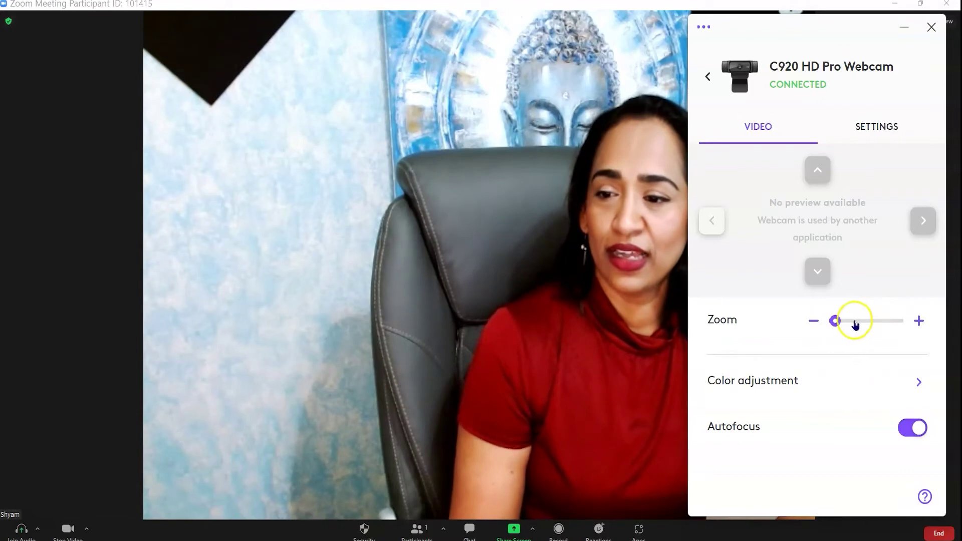
pyautogui.click(925, 222)
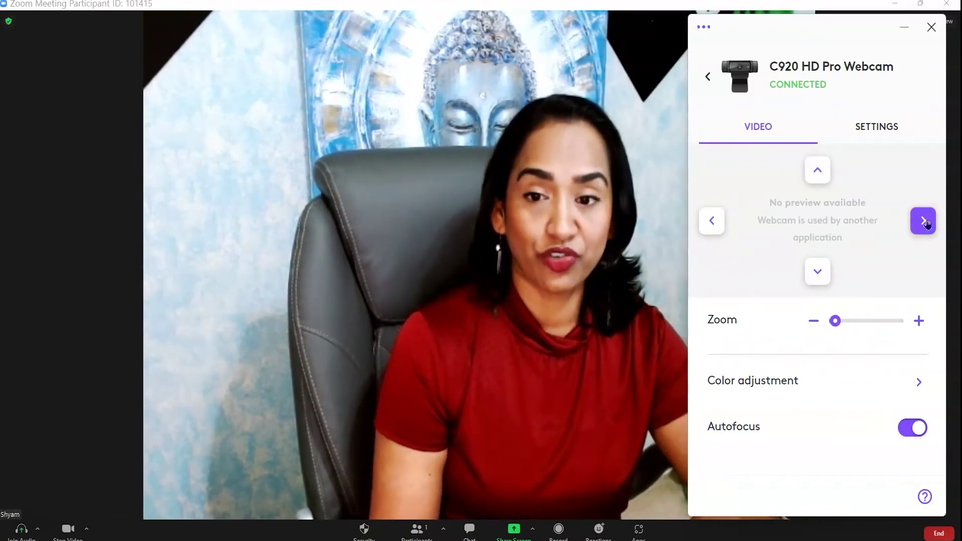
# - Return to the Zoom meeting, open its video settings, and enable HD for the HD Pro Webcam C920
pyautogui.click(490, 239)
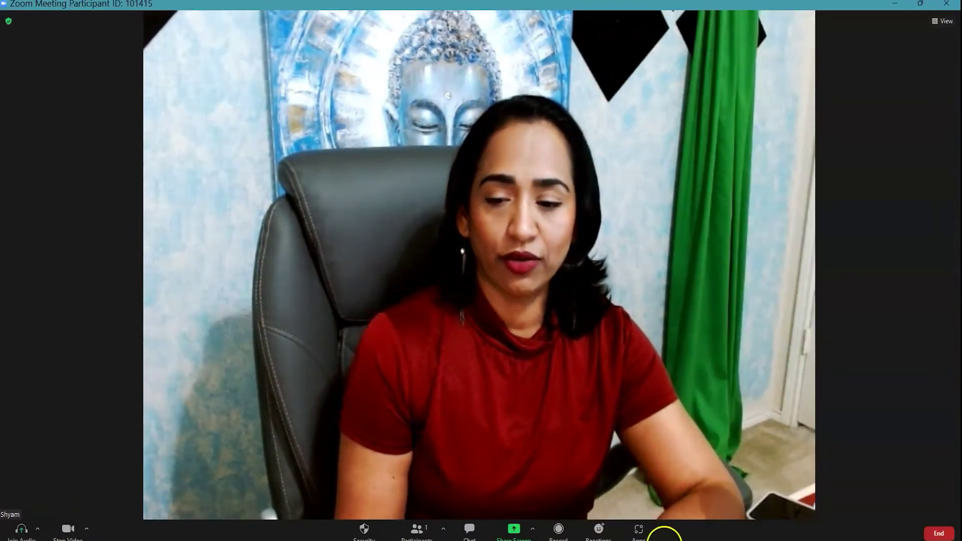
pyautogui.click(87, 530)
pyautogui.click(88, 531)
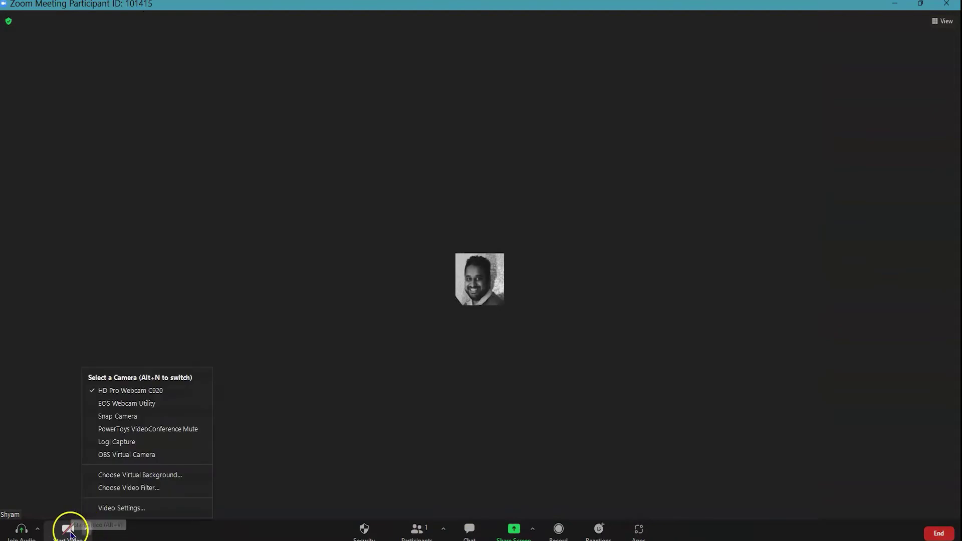
pyautogui.click(70, 532)
pyautogui.click(122, 508)
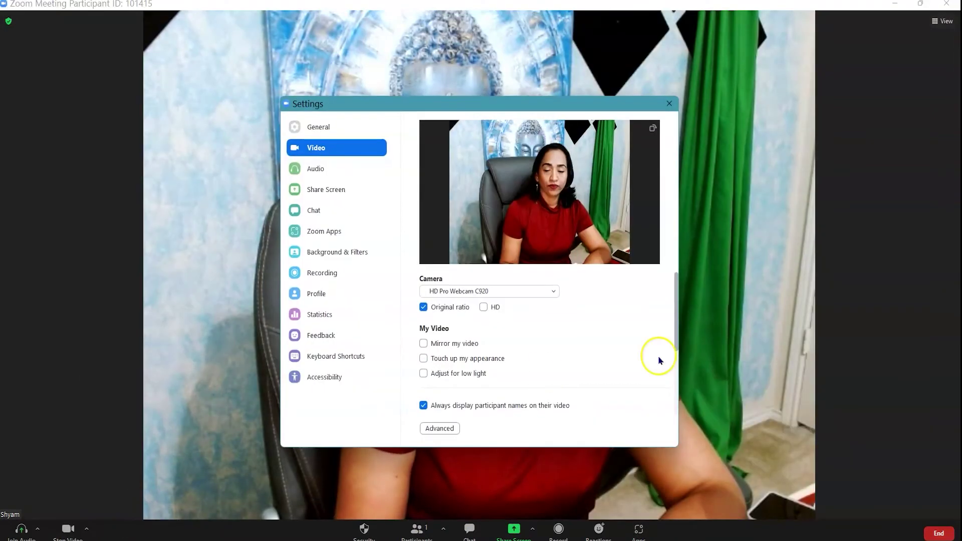
pyautogui.click(484, 307)
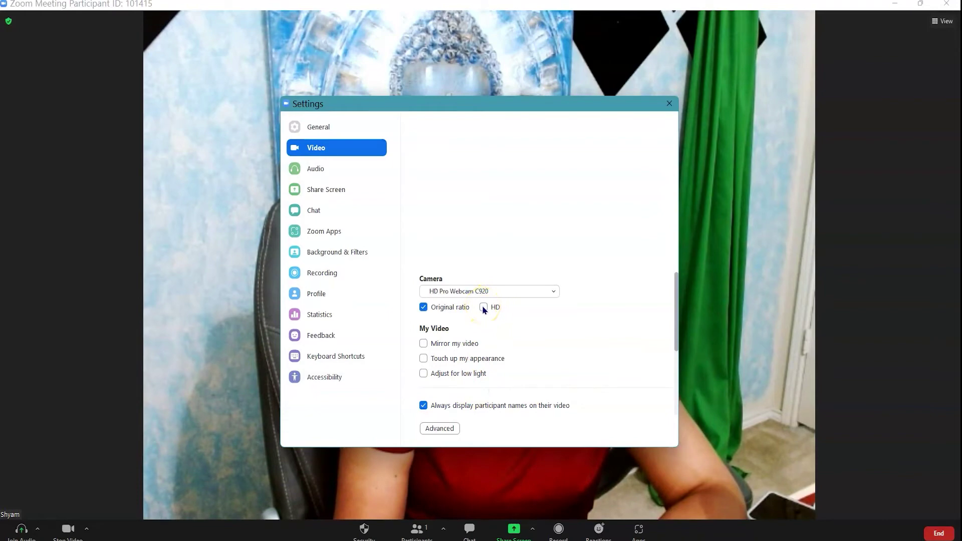
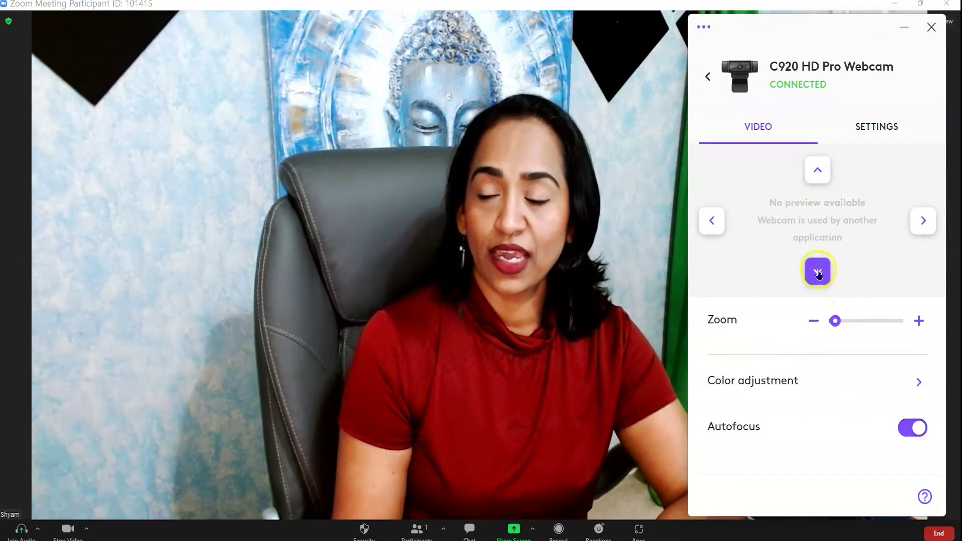
# - In LogiTune, zoom the webcam in slightly and pan the picture left and right to center the subject
pyautogui.click(919, 322)
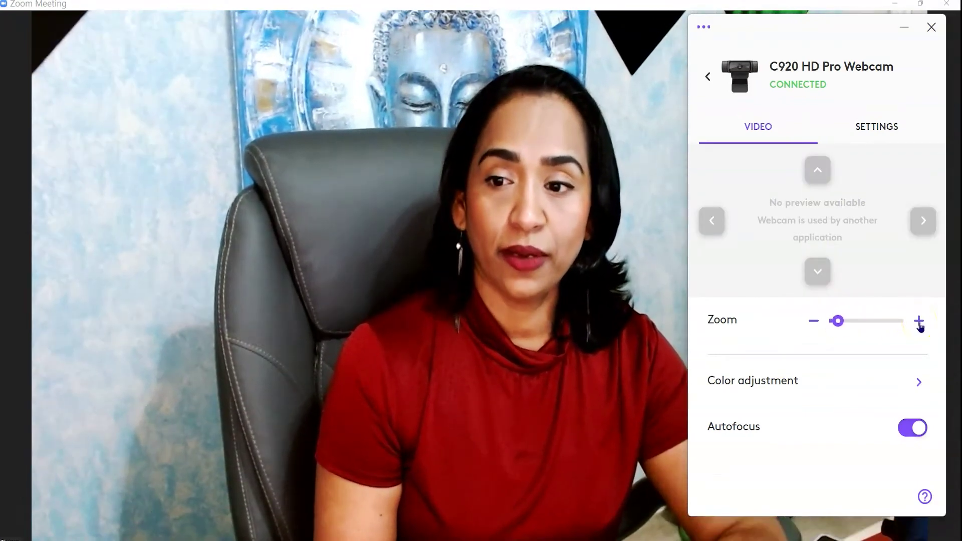
pyautogui.click(919, 322)
pyautogui.click(713, 222)
pyautogui.click(924, 221)
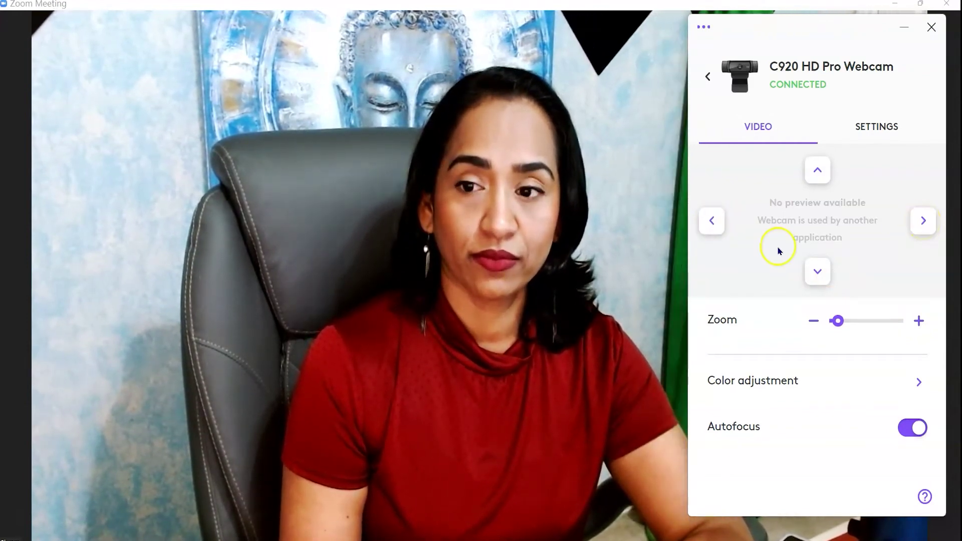
pyautogui.click(712, 221)
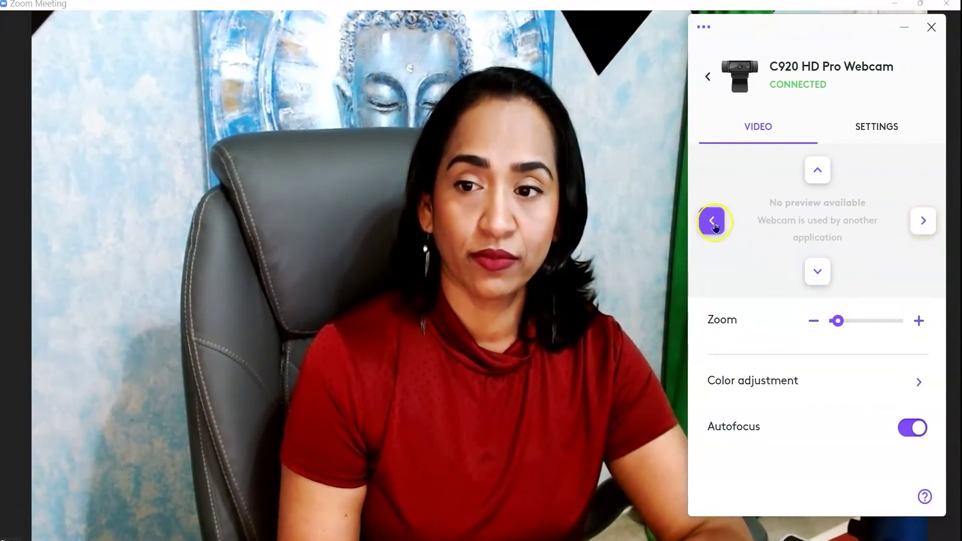
# - Try a closer webcam zoom, then reduce it to about one-sixth of its range
pyautogui.click(847, 329)
pyautogui.click(854, 323)
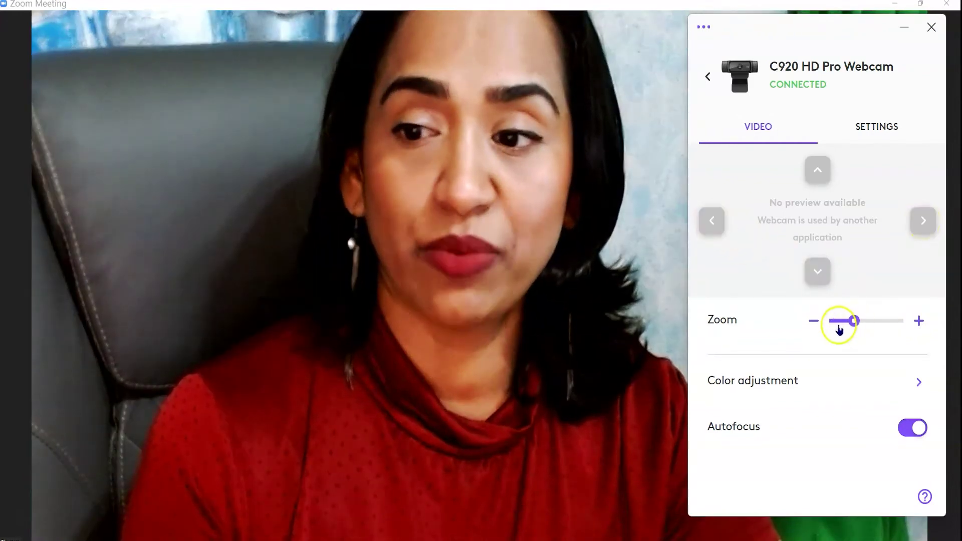
pyautogui.click(853, 325)
pyautogui.moveTo(853, 325); pyautogui.dragTo(844, 326)
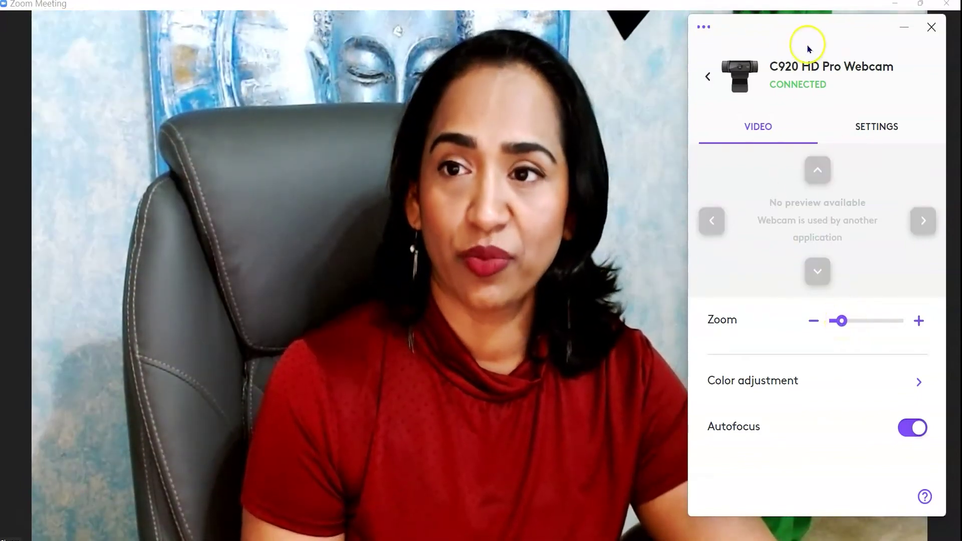
# - Shift the LogiTune window slightly and adjust the webcam's color to 57% brightness, 60% contrast and 57% saturation
pyautogui.moveTo(805, 43); pyautogui.dragTo(772, 54)
pyautogui.click(789, 395)
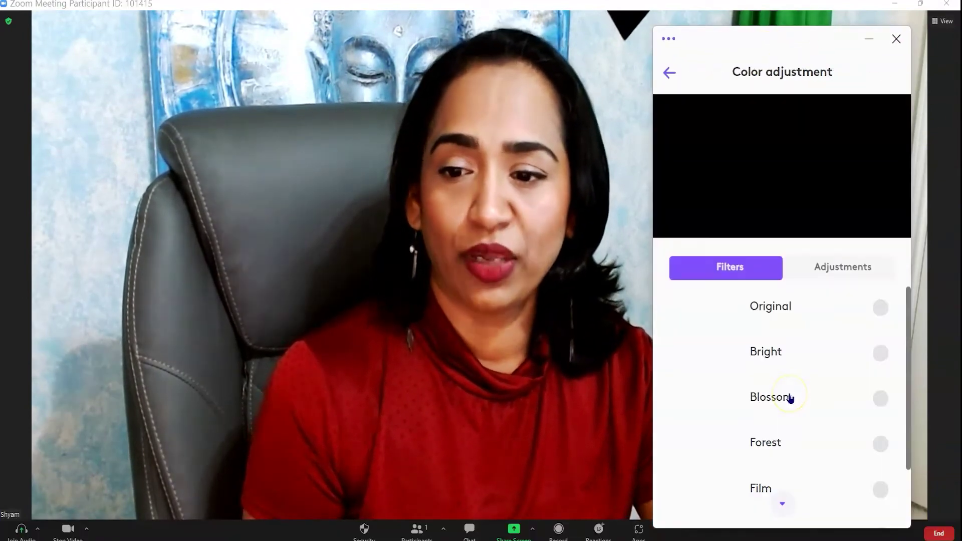
pyautogui.click(852, 273)
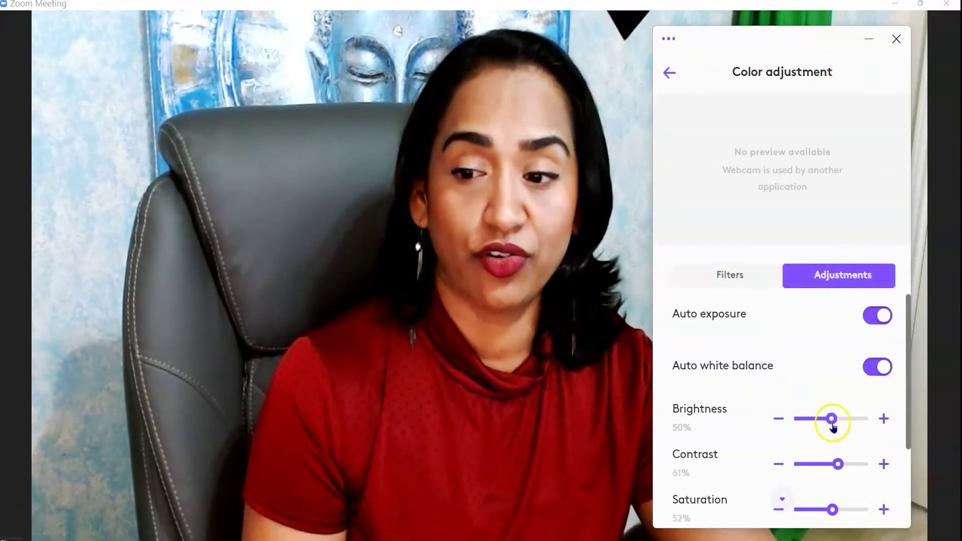
pyautogui.moveTo(834, 420)
pyautogui.mouseDown()
pyautogui.moveTo(871, 416)
pyautogui.moveTo(836, 418)
pyautogui.mouseUp()
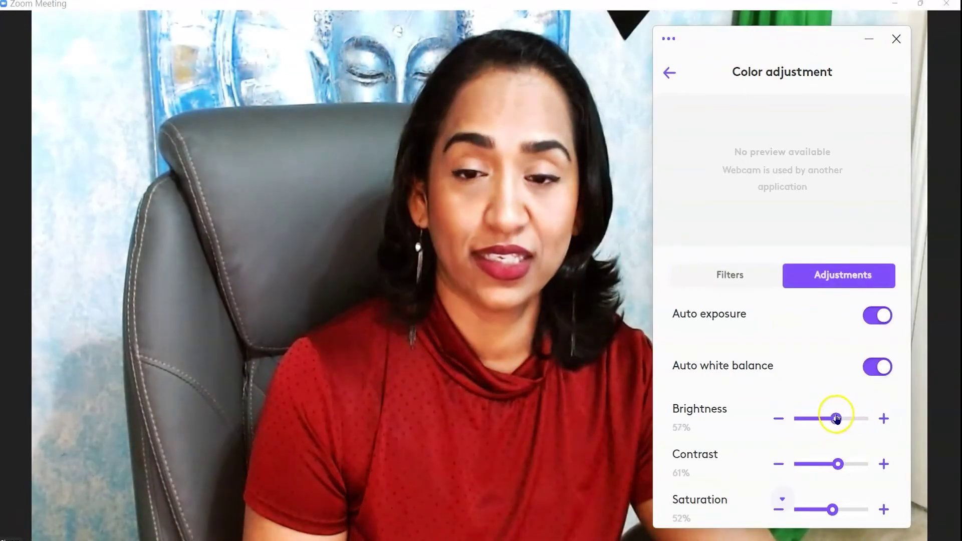
pyautogui.moveTo(838, 463)
pyautogui.mouseDown()
pyautogui.moveTo(872, 462)
pyautogui.moveTo(826, 474)
pyautogui.moveTo(839, 474)
pyautogui.mouseUp()
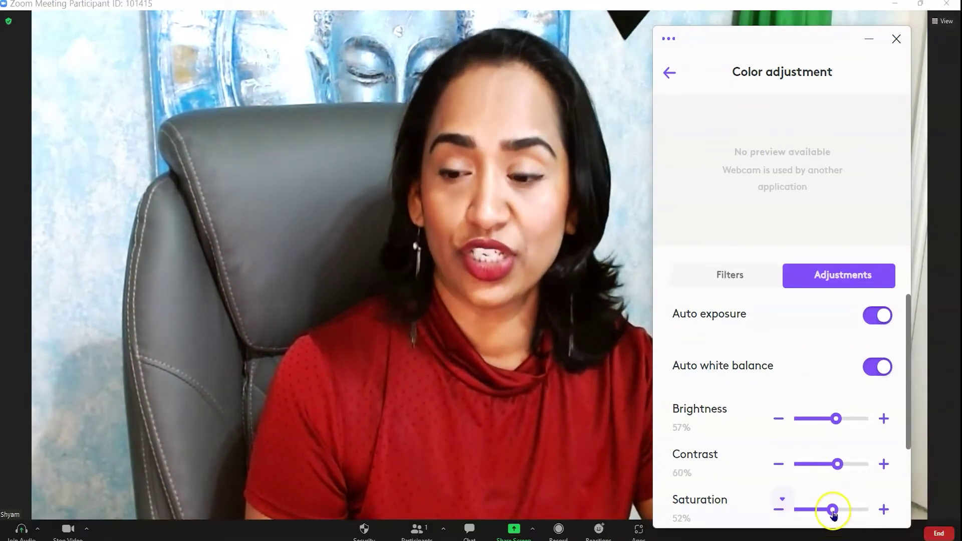
pyautogui.moveTo(833, 512); pyautogui.dragTo(837, 513)
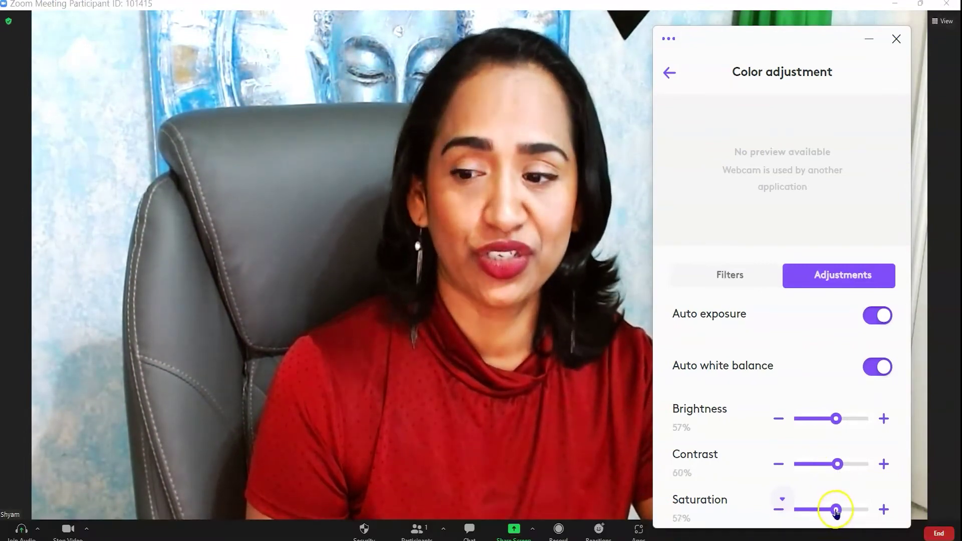
# - Return to the webcam's video controls and pan the picture fully left and downward
pyautogui.click(669, 73)
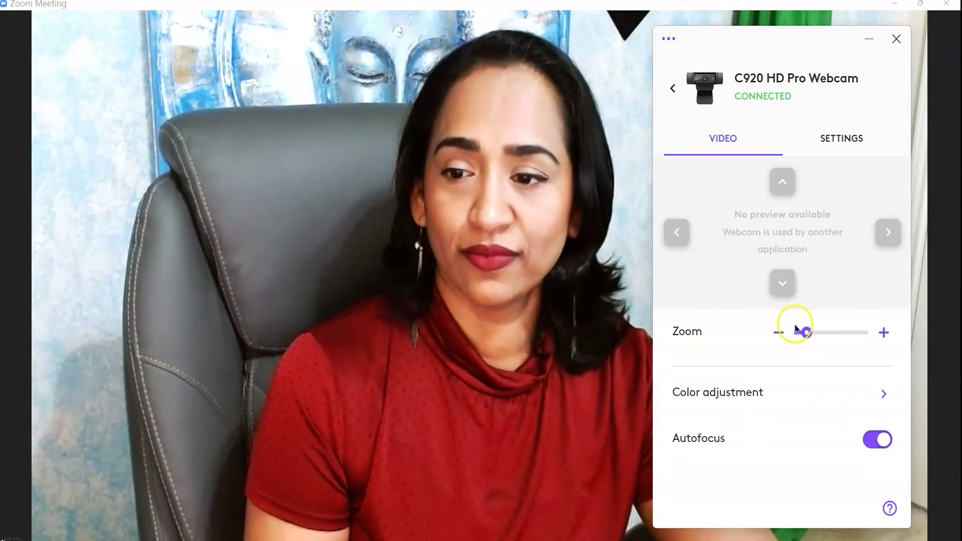
pyautogui.click(673, 235)
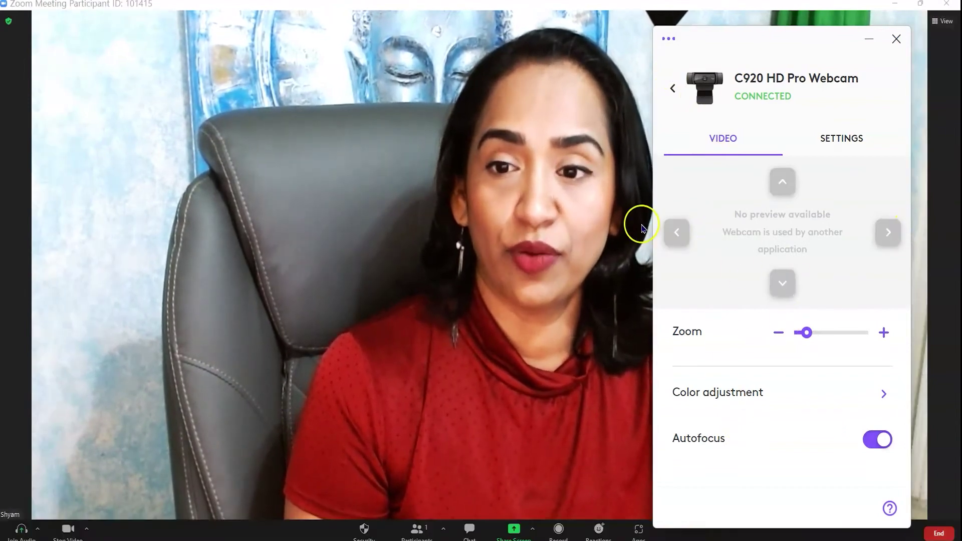
pyautogui.click(681, 235)
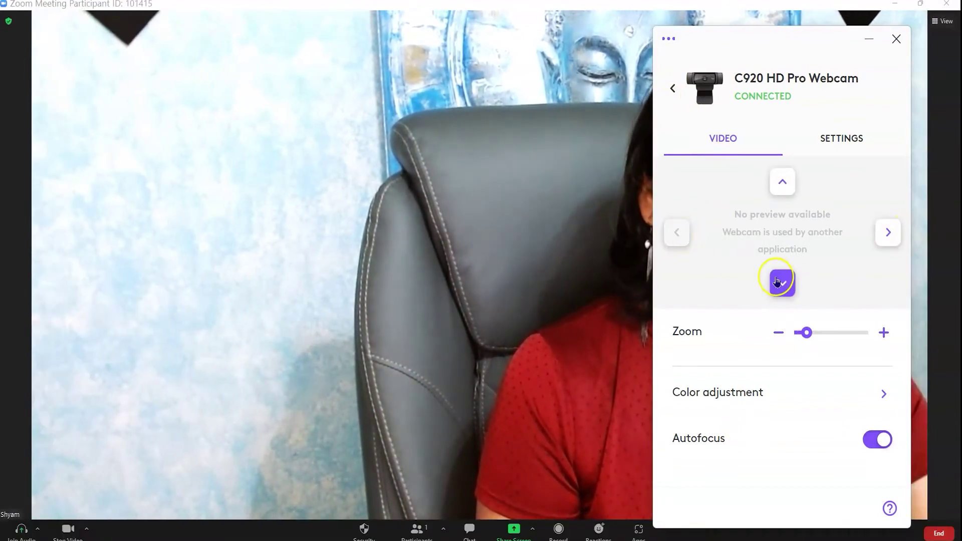
pyautogui.click(782, 282)
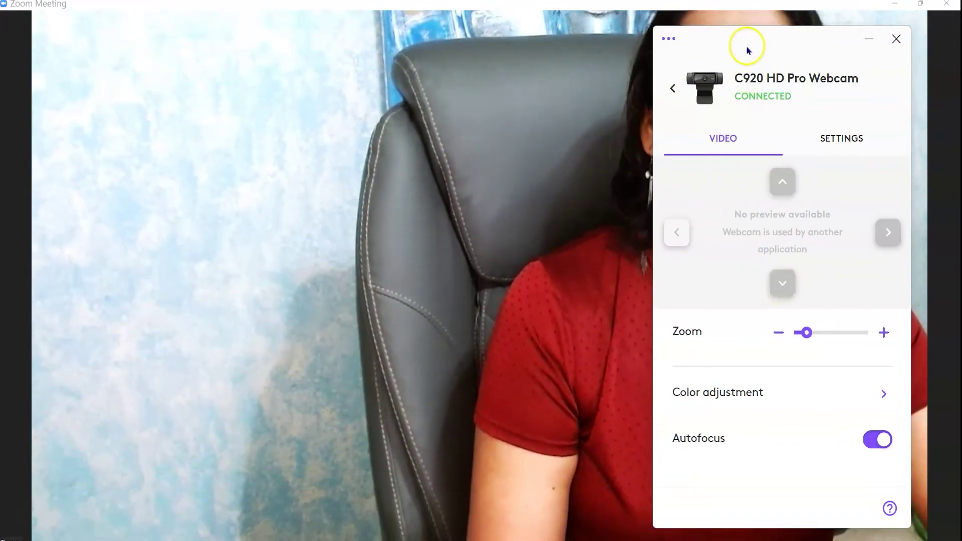
# - Move the LogiTune window away from the subject and pan the picture up and right to recenter her
pyautogui.moveTo(748, 44); pyautogui.dragTo(196, 61)
pyautogui.click(237, 196)
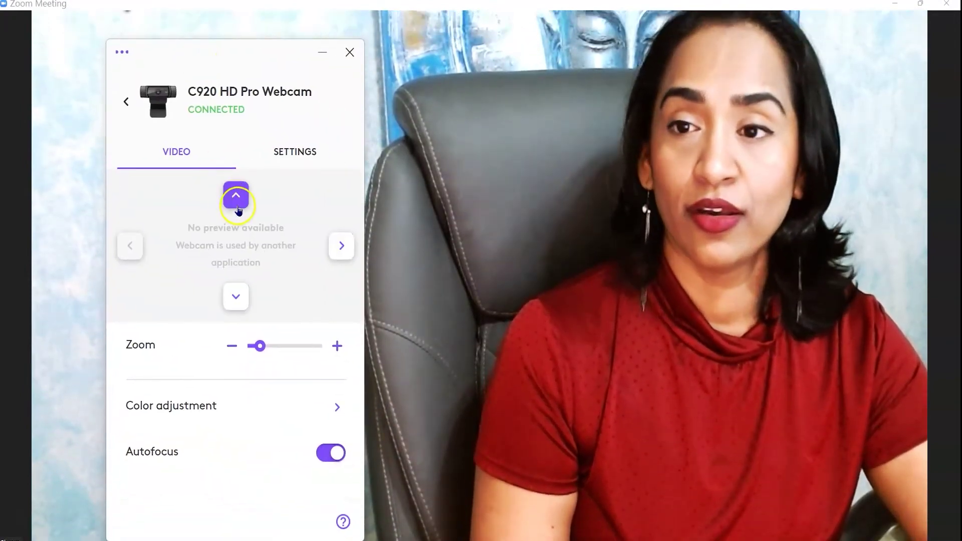
pyautogui.click(345, 247)
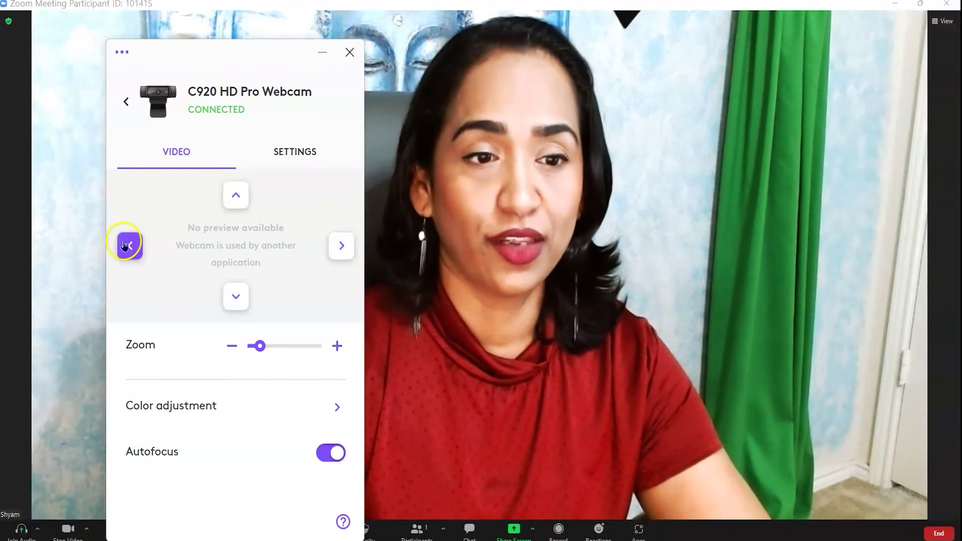
pyautogui.click(125, 245)
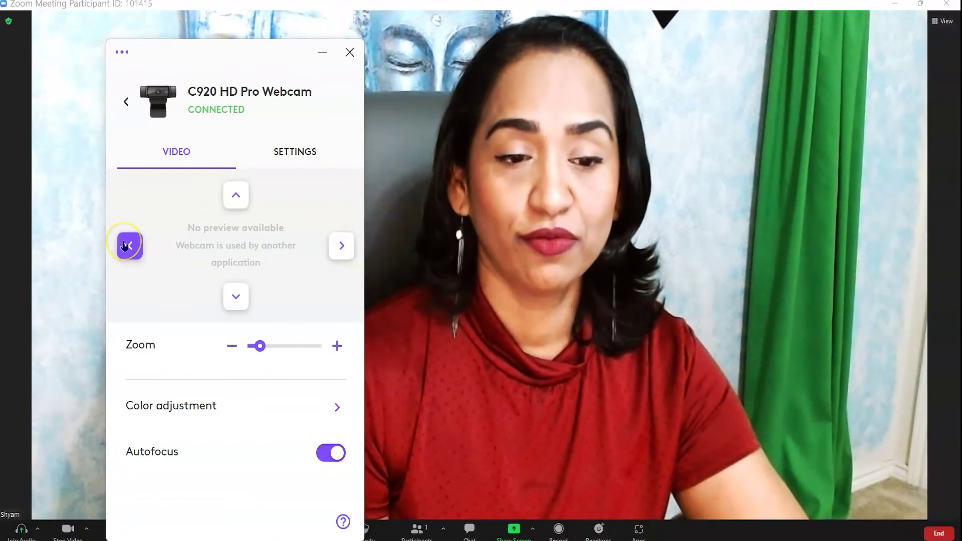
# - Turn off the webcam's autofocus, try a low manual focus setting, and turn autofocus back on
pyautogui.click(320, 458)
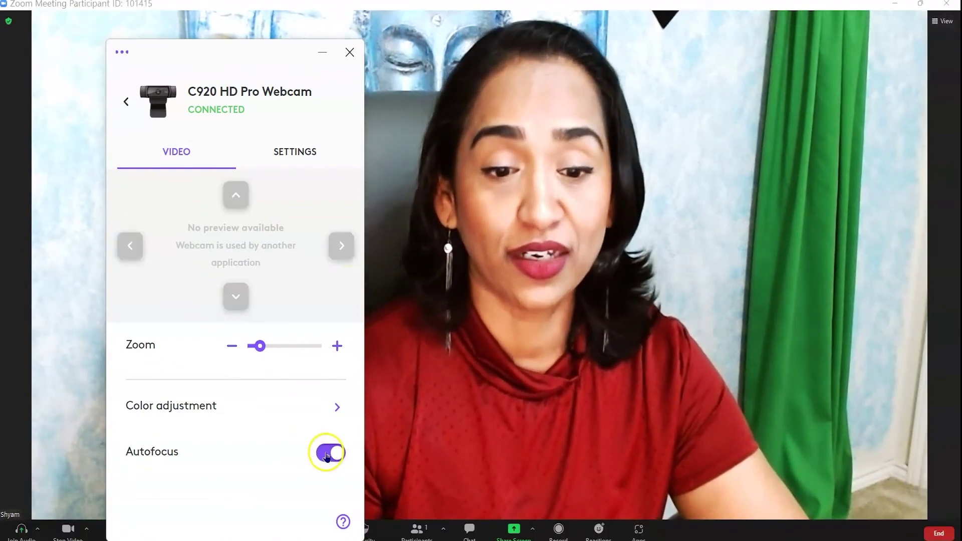
pyautogui.moveTo(242, 479)
pyautogui.mouseDown()
pyautogui.moveTo(299, 484)
pyautogui.moveTo(242, 487)
pyautogui.mouseUp()
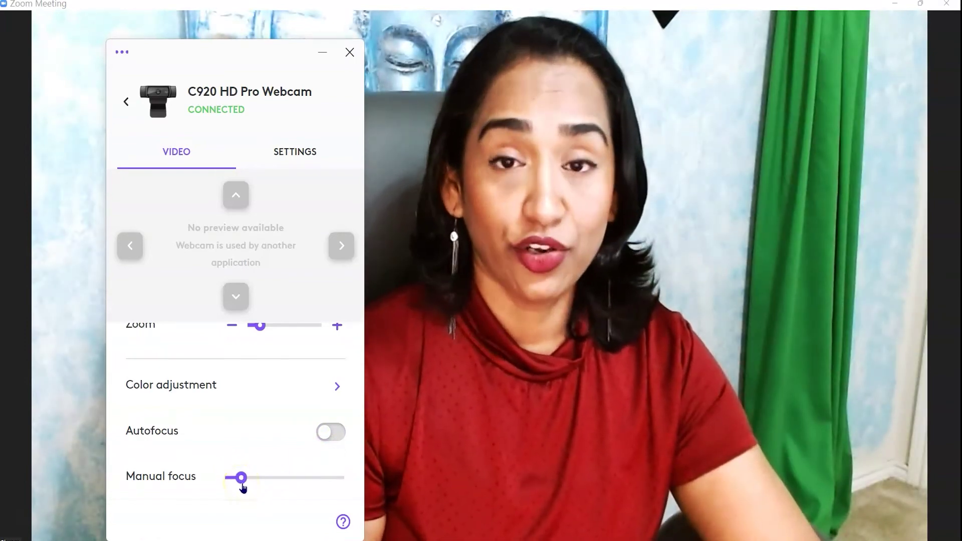
pyautogui.click(341, 432)
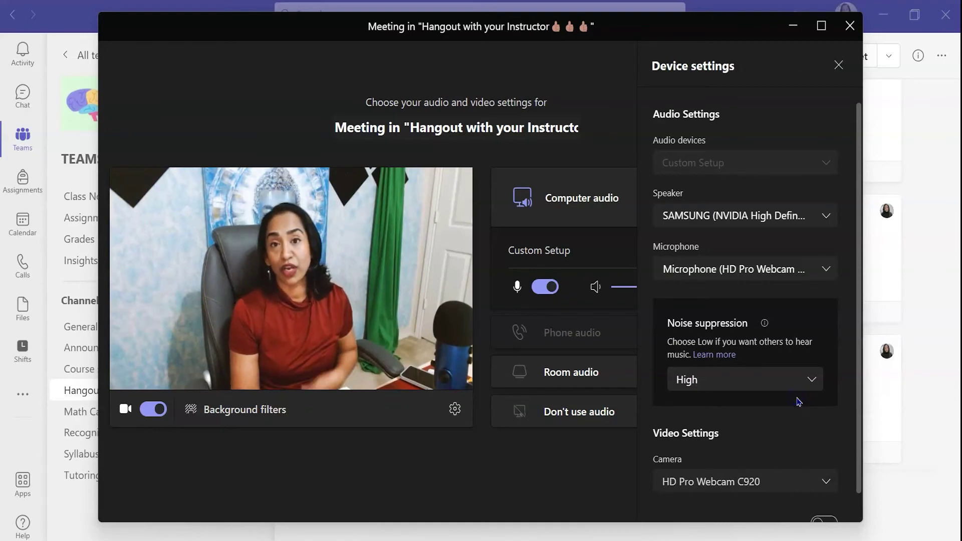
# - Open LogiTune over the Teams meeting setup and place its window clear of the video preview
pyautogui.moveTo(511, 446)
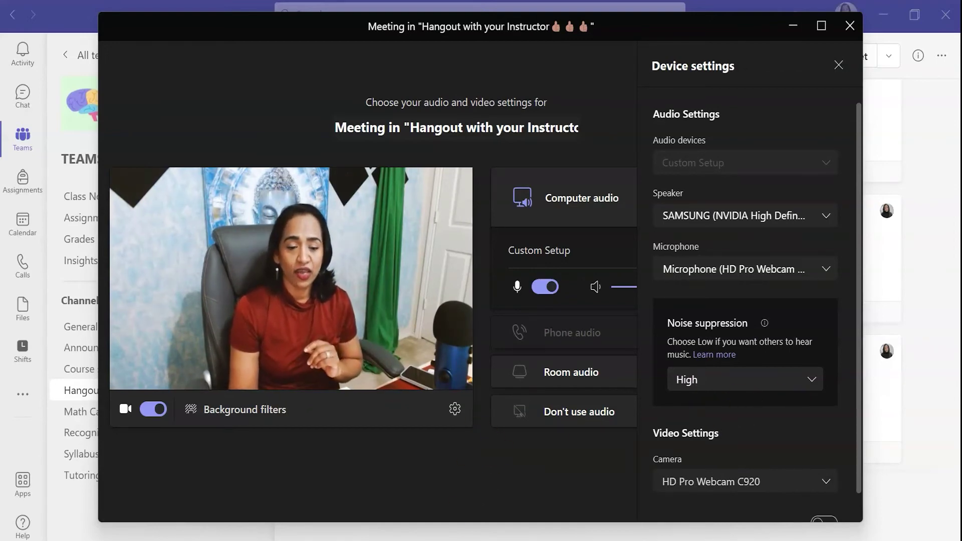
pyautogui.click(12, 534)
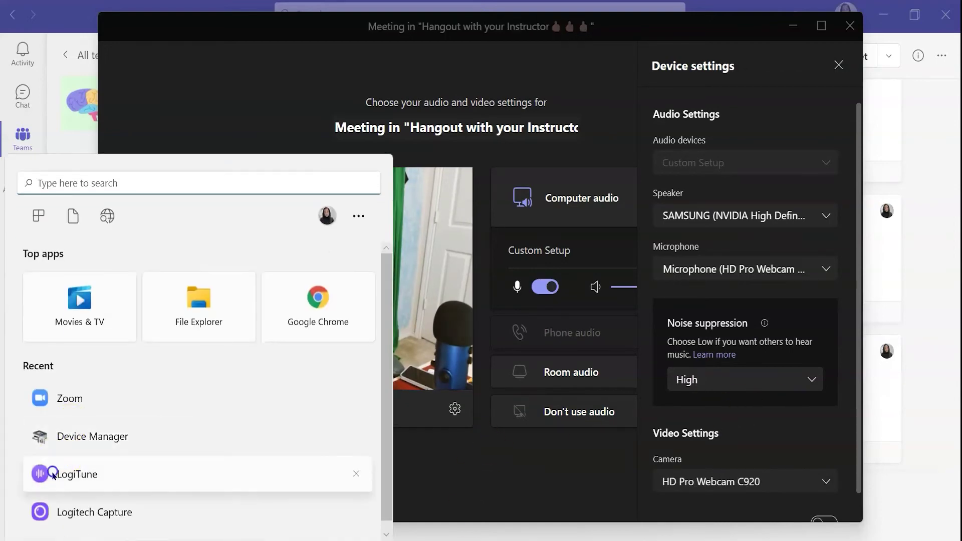
pyautogui.click(56, 479)
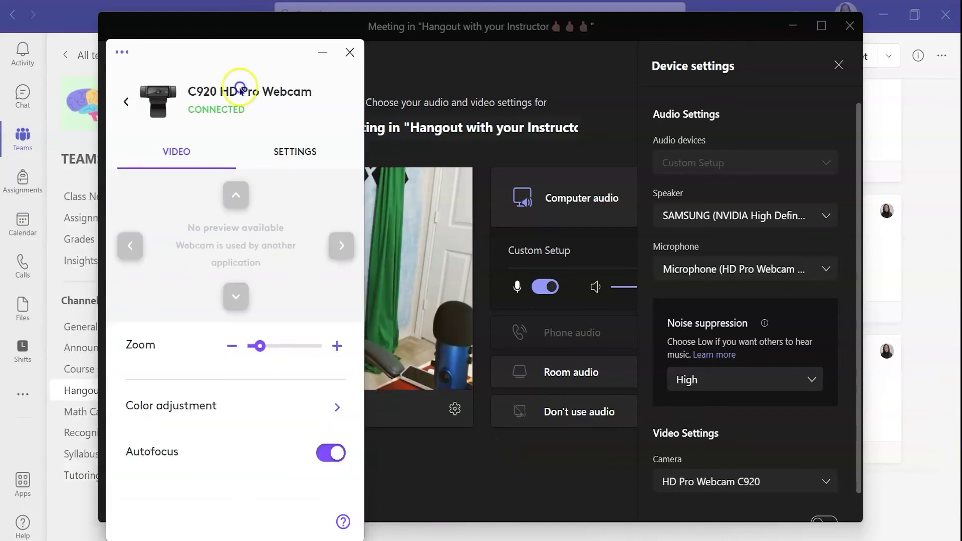
pyautogui.moveTo(241, 60); pyautogui.dragTo(767, 28)
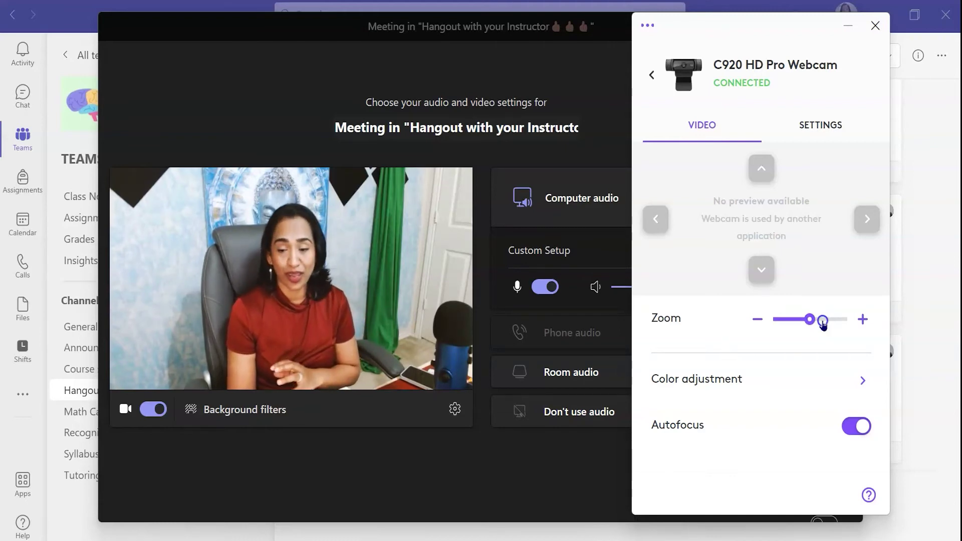
# - Return to the device settings of the Teams meeting and turn on Mirror my video
pyautogui.click(478, 467)
pyautogui.click(563, 457)
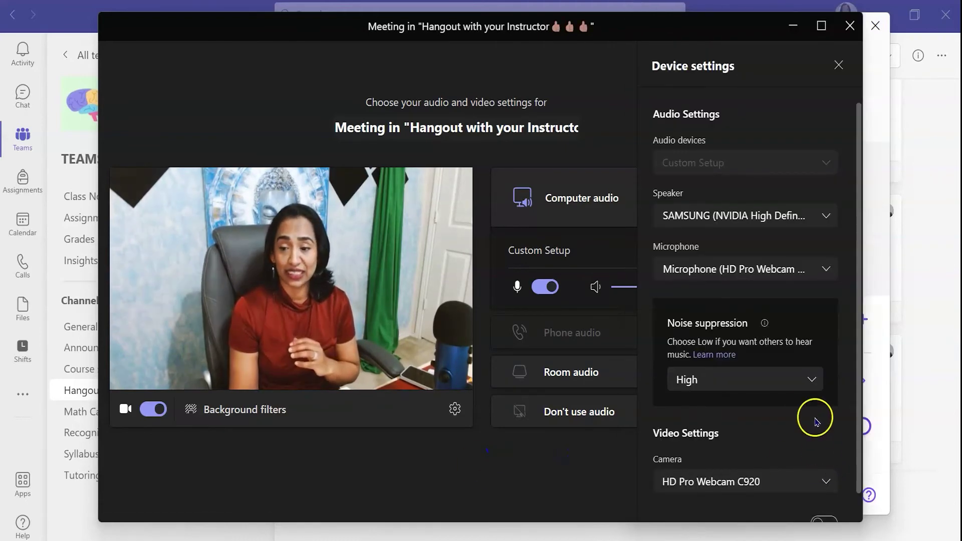
pyautogui.scroll(-1, 817, 456)
pyautogui.click(824, 495)
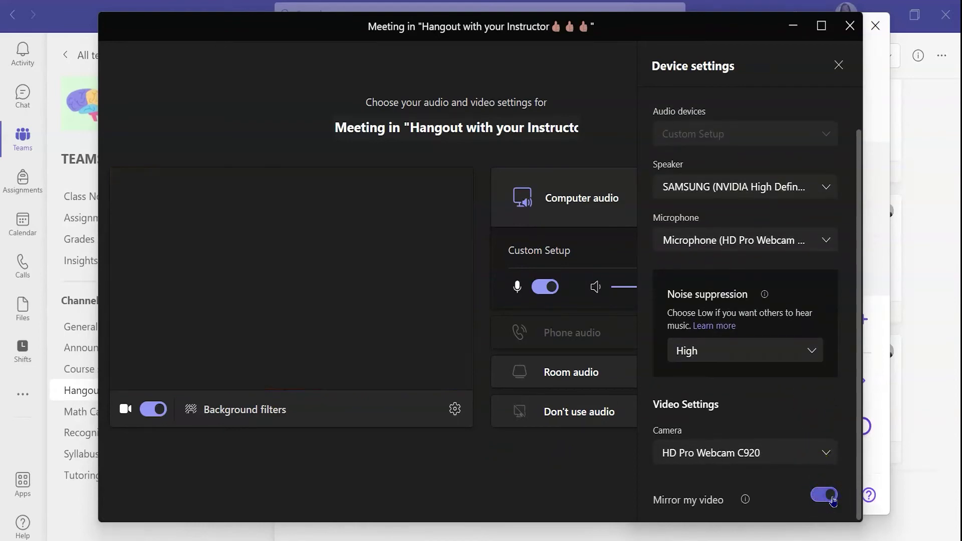
# - Bring LogiTune back to the front, open the webcam's color adjustments, and switch auto white balance off and on again
pyautogui.click(866, 95)
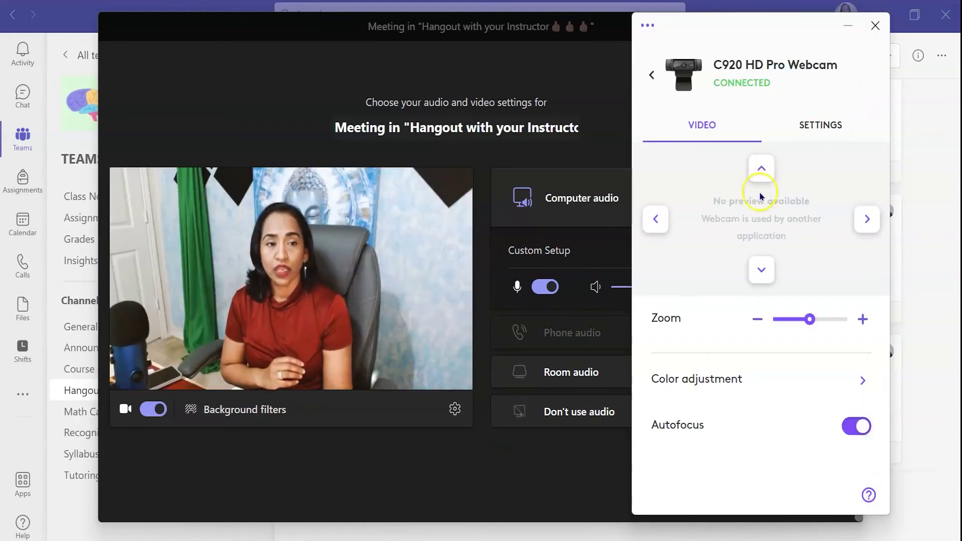
pyautogui.click(730, 380)
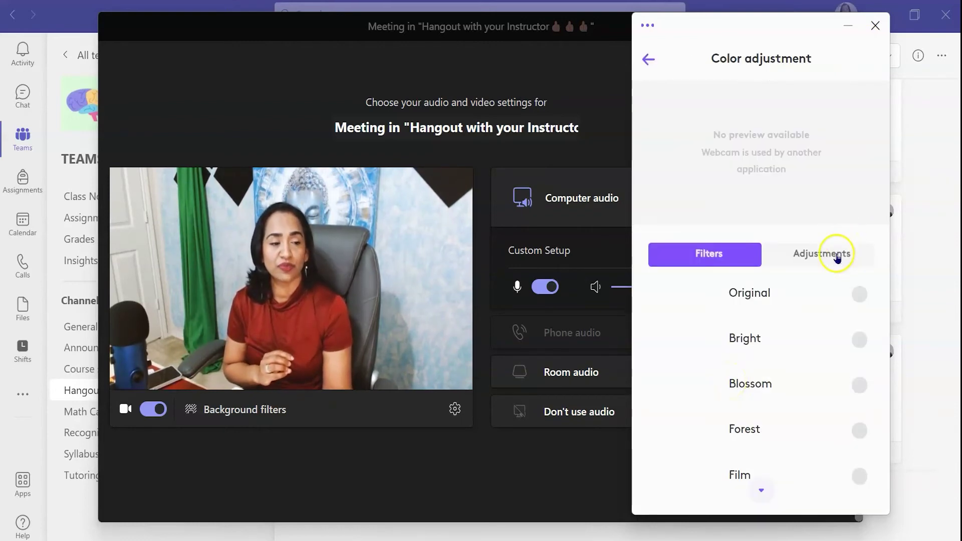
pyautogui.click(838, 254)
pyautogui.click(856, 351)
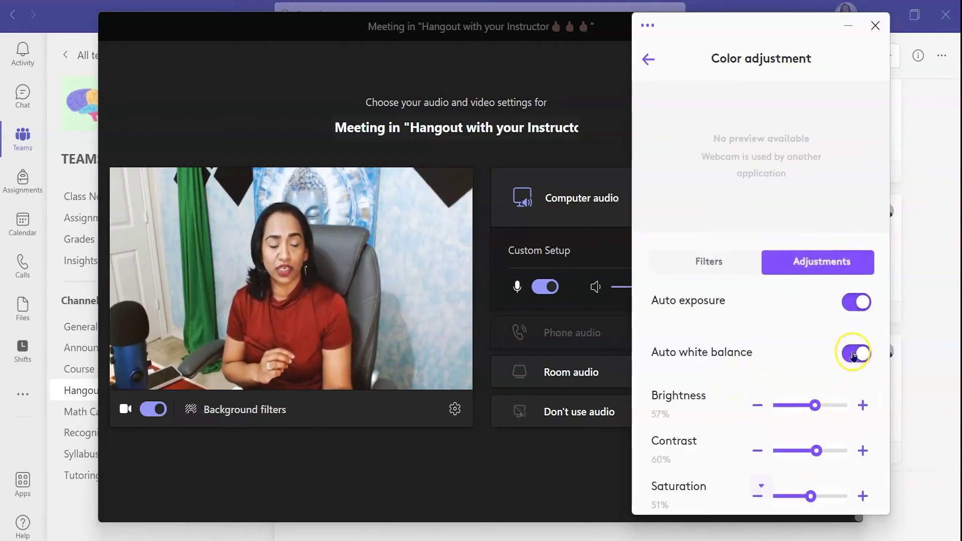
pyautogui.click(868, 355)
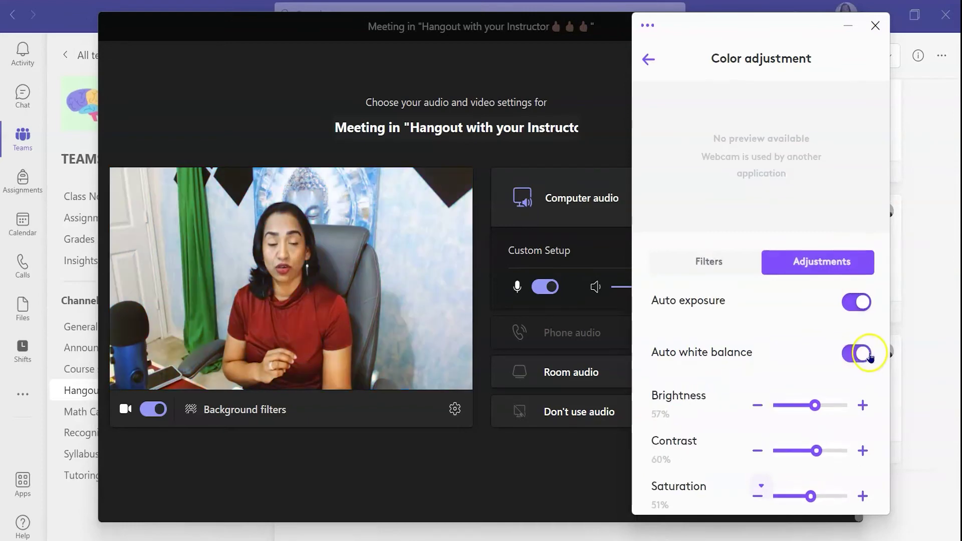
# - Switch the webcam's auto exposure off and on again in the color adjustments
pyautogui.click(852, 310)
pyautogui.click(857, 308)
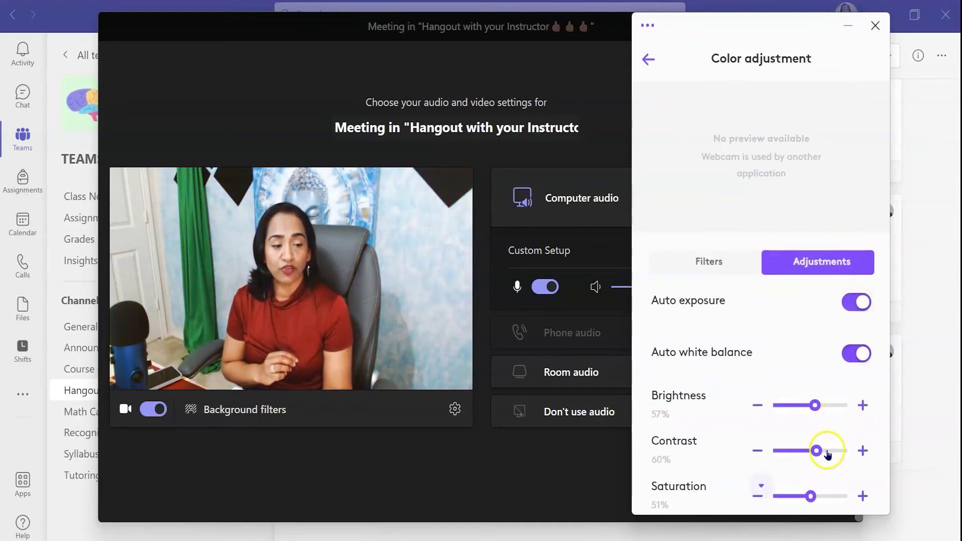
# - Fine-tune the webcam picture with contrast at 72%, brightness at 63% and sharpness at 55%, and try out the saturation adjustment
pyautogui.moveTo(828, 454)
pyautogui.mouseDown()
pyautogui.moveTo(840, 453)
pyautogui.moveTo(826, 453)
pyautogui.mouseUp()
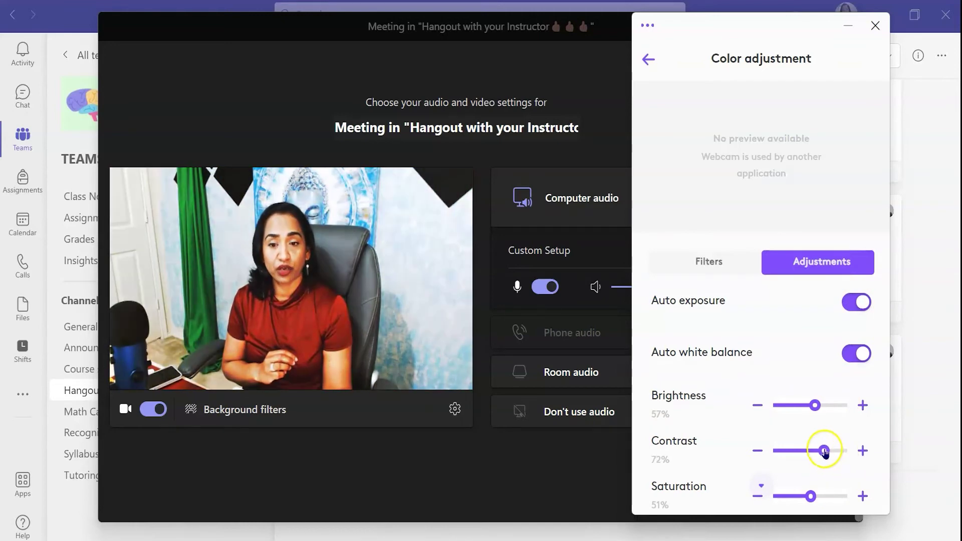
pyautogui.moveTo(816, 405)
pyautogui.mouseDown()
pyautogui.moveTo(834, 405)
pyautogui.moveTo(821, 405)
pyautogui.mouseUp()
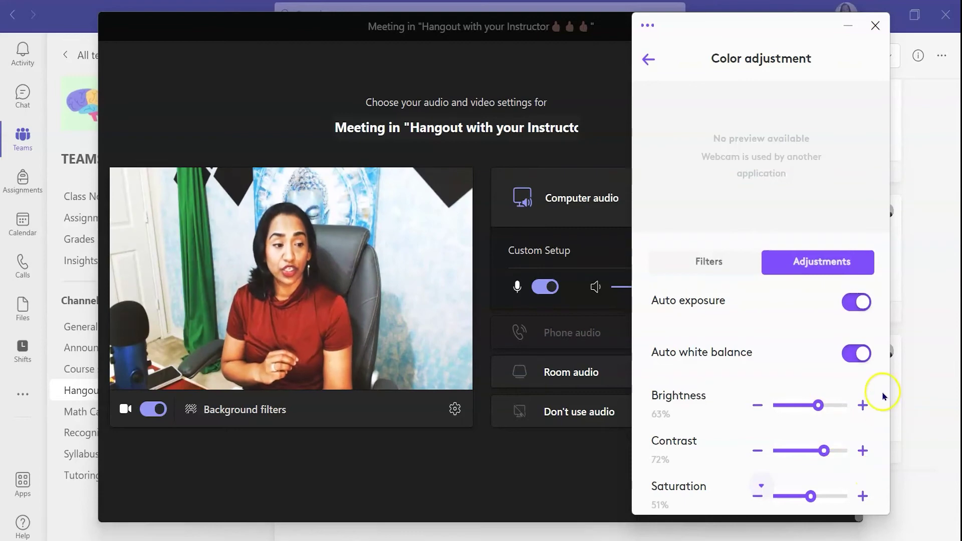
pyautogui.scroll(-2, 883, 396)
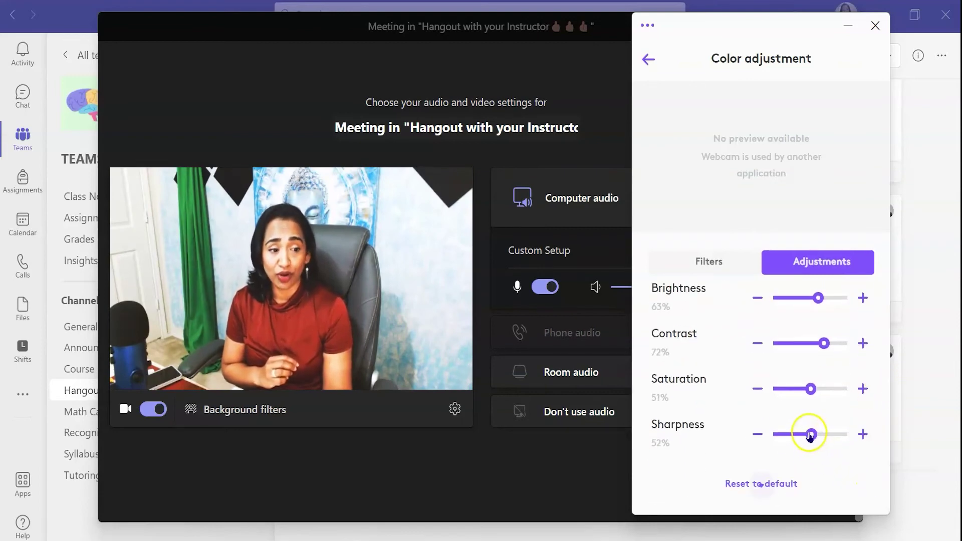
pyautogui.moveTo(818, 437); pyautogui.dragTo(824, 437)
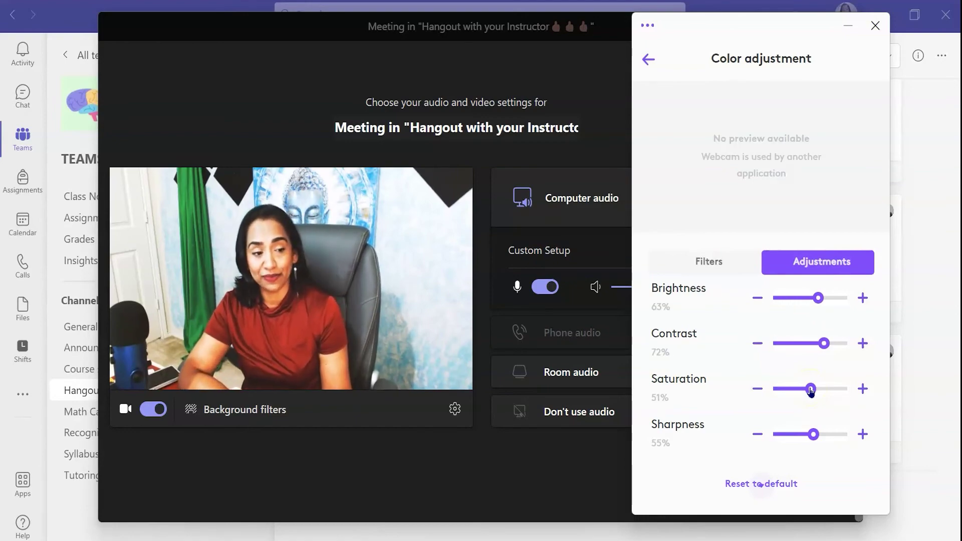
pyautogui.moveTo(819, 390); pyautogui.dragTo(810, 389)
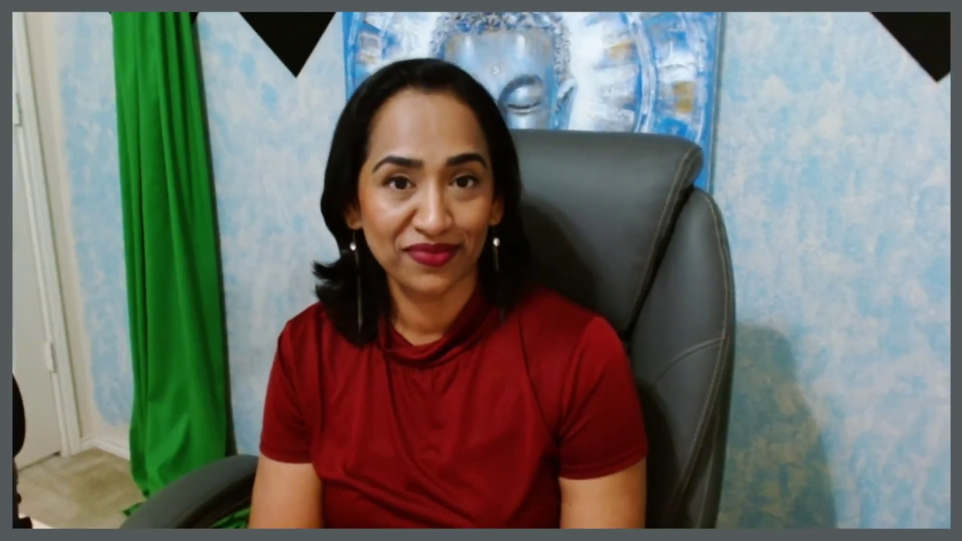